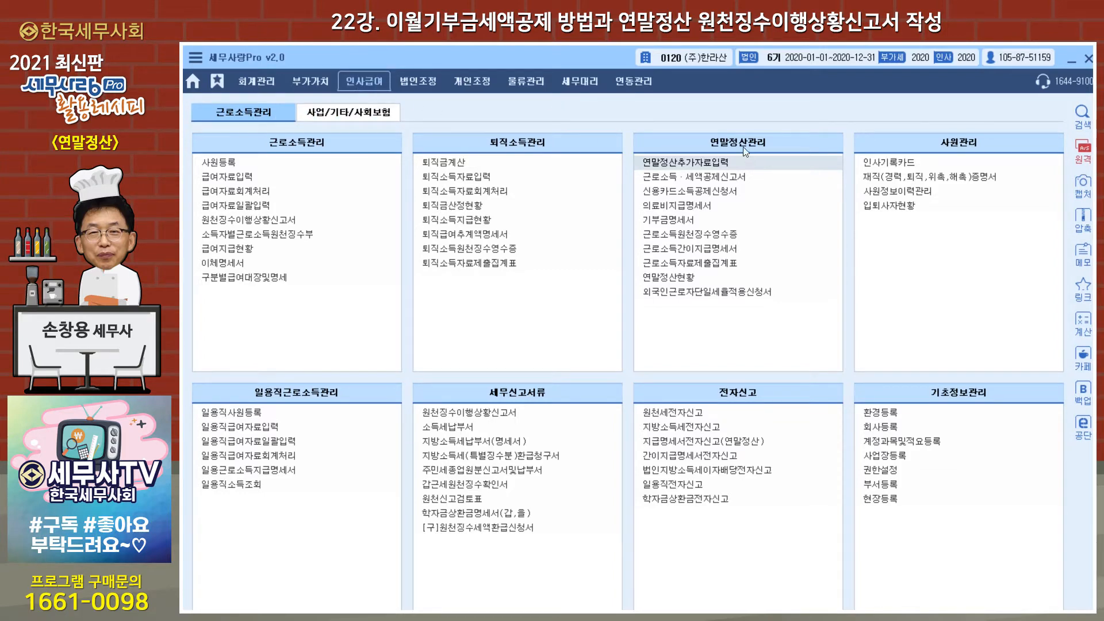
- Open 연말정산추가자료입력 and display the 기부금 조정 details behind the first employee's 국세청 donation entry in 부양가족
click(716, 163)
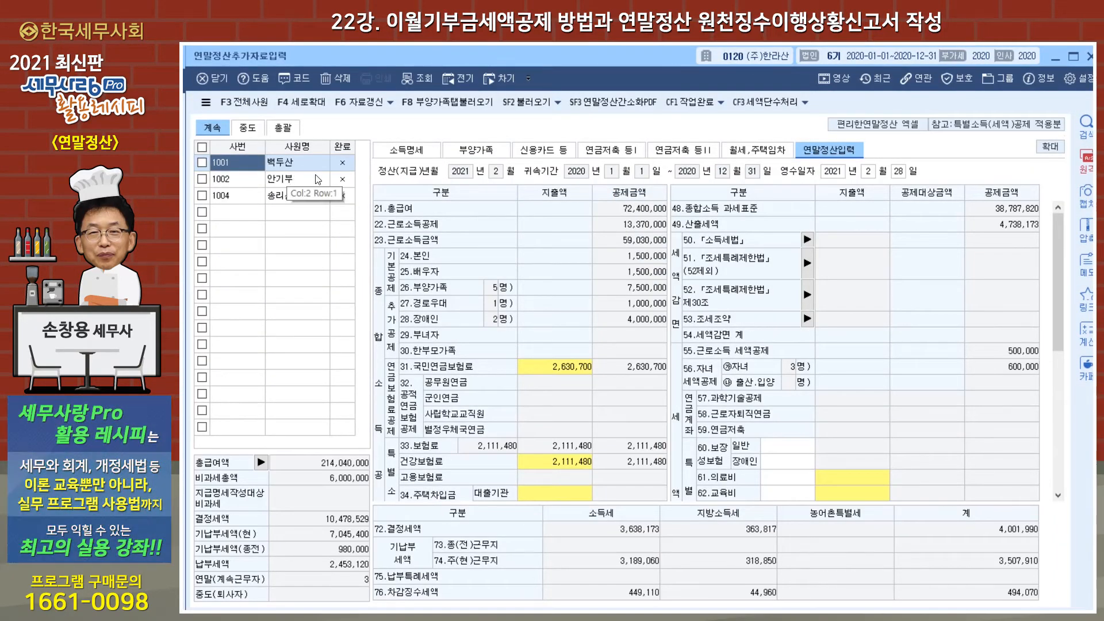
click(481, 155)
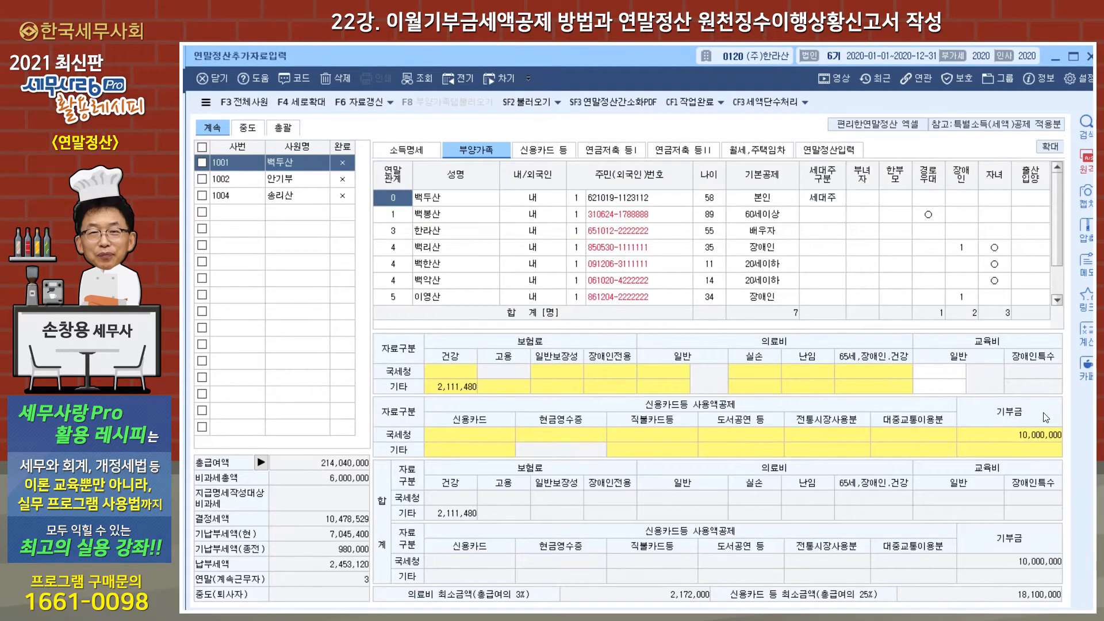
double_click(1027, 440)
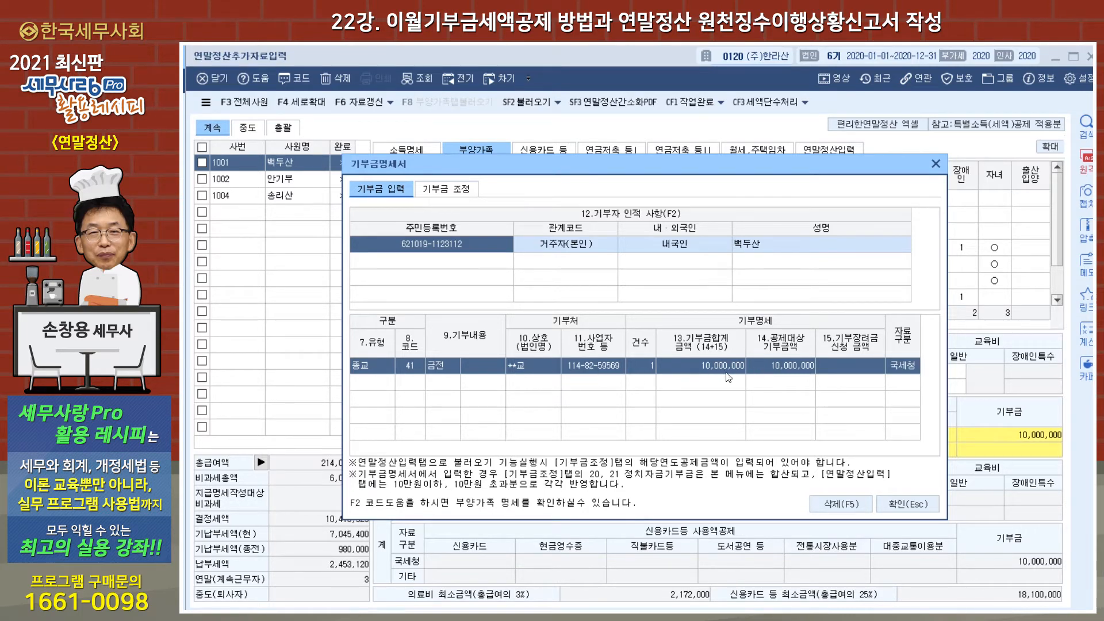
click(448, 190)
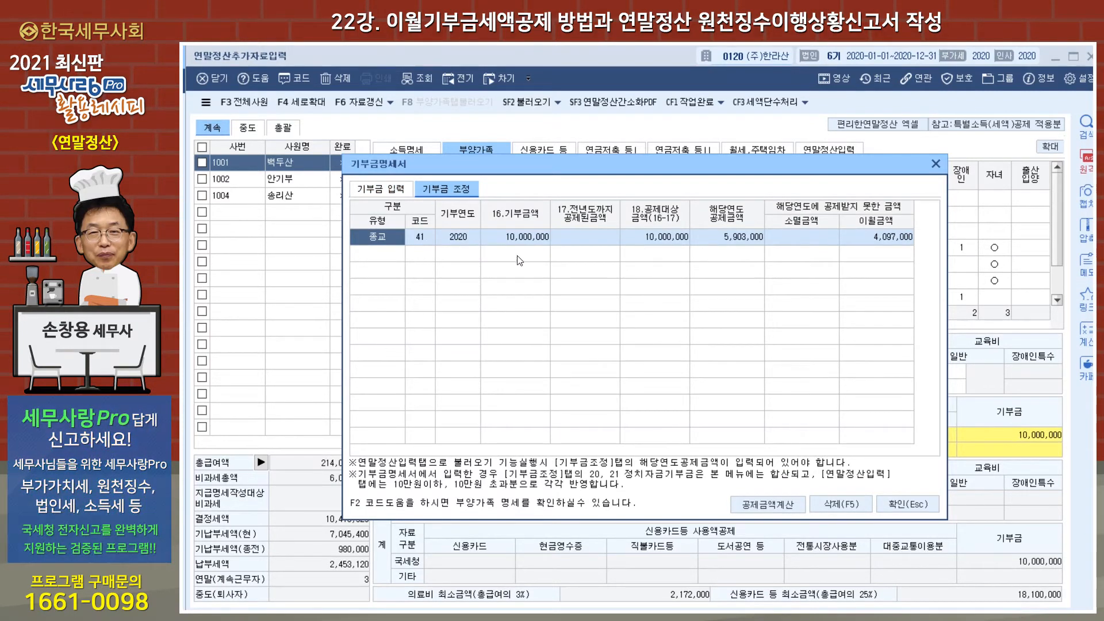
click(371, 191)
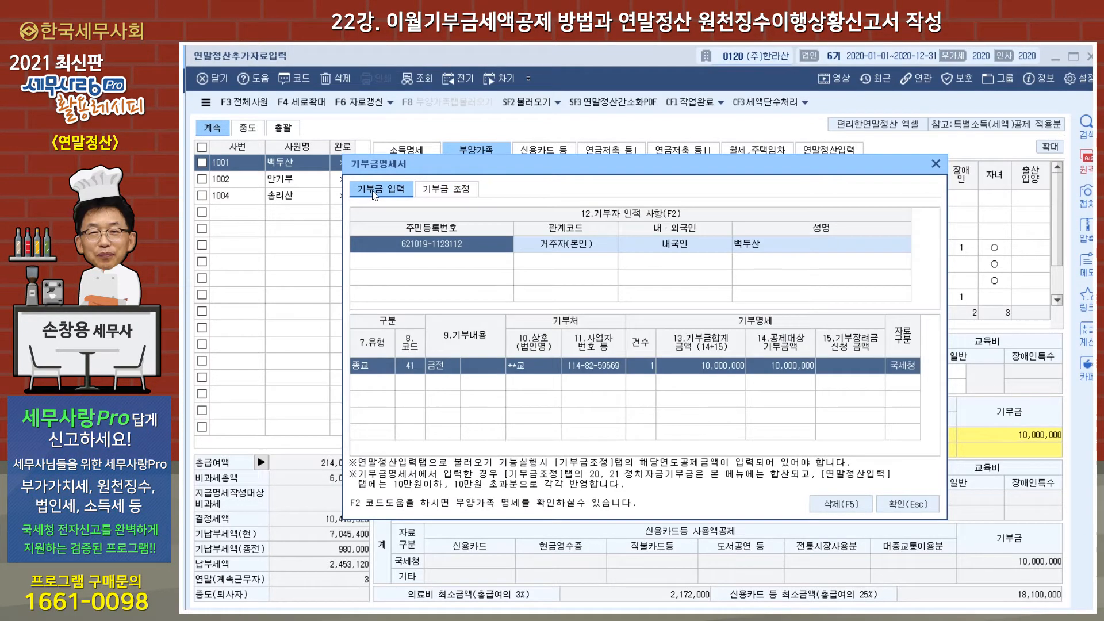
click(436, 191)
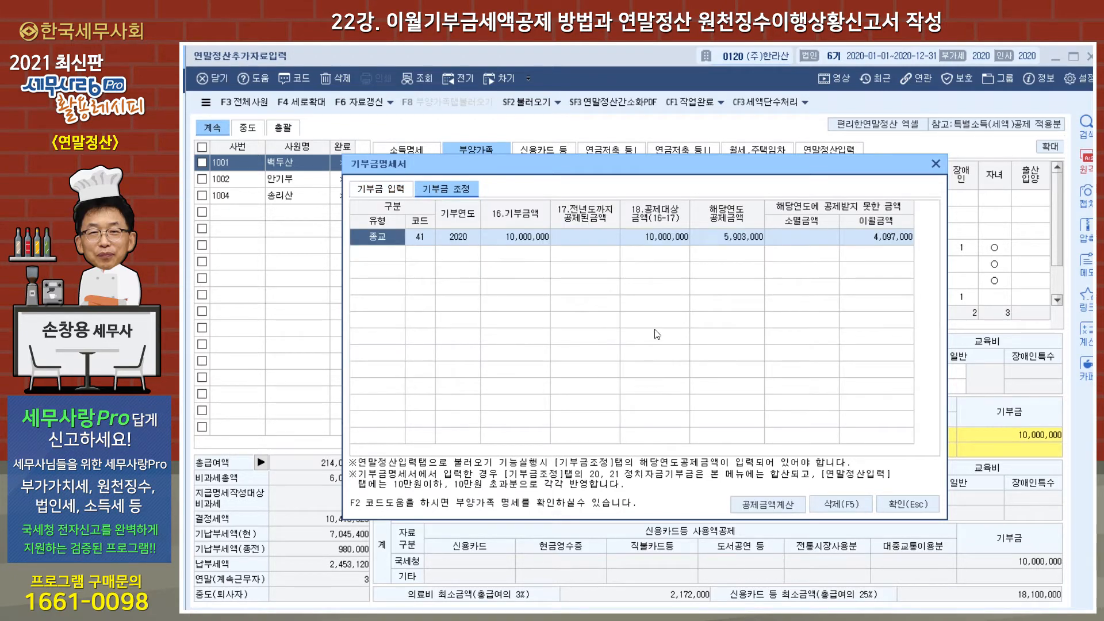
- Load the first employee's donation deduction calculation and apply the calculated amounts to the 해당연도 공제금액
click(768, 508)
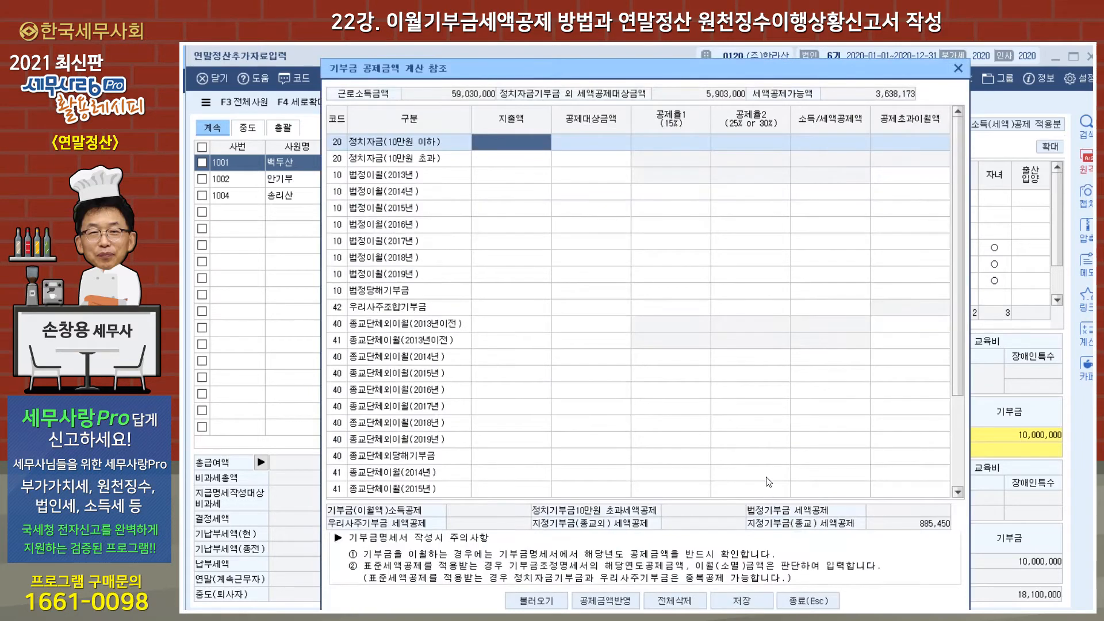
click(595, 599)
click(627, 381)
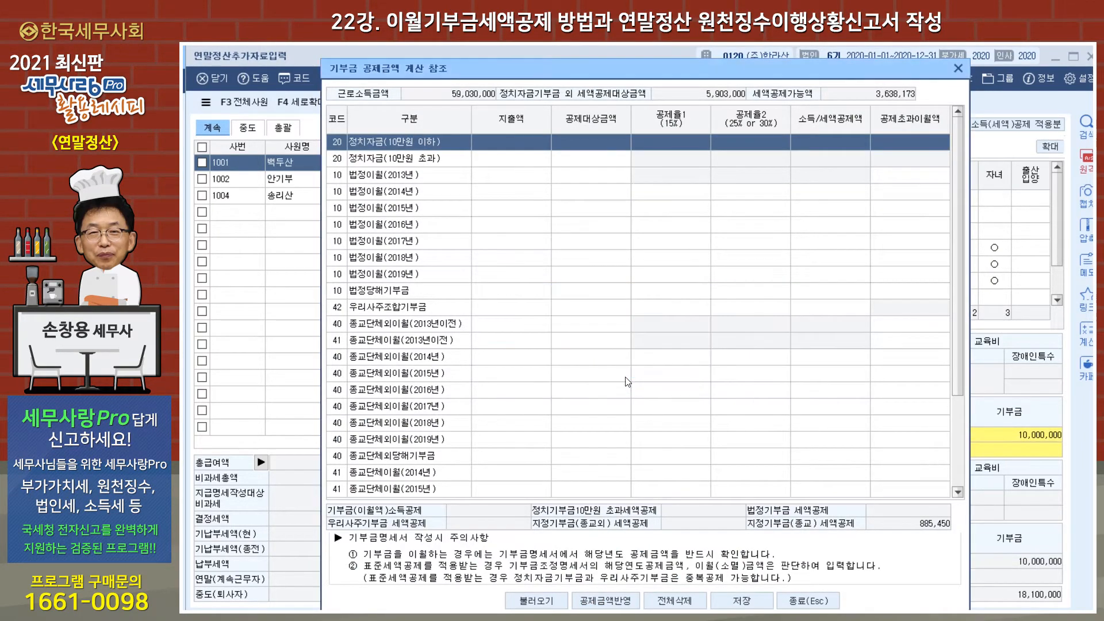
click(611, 603)
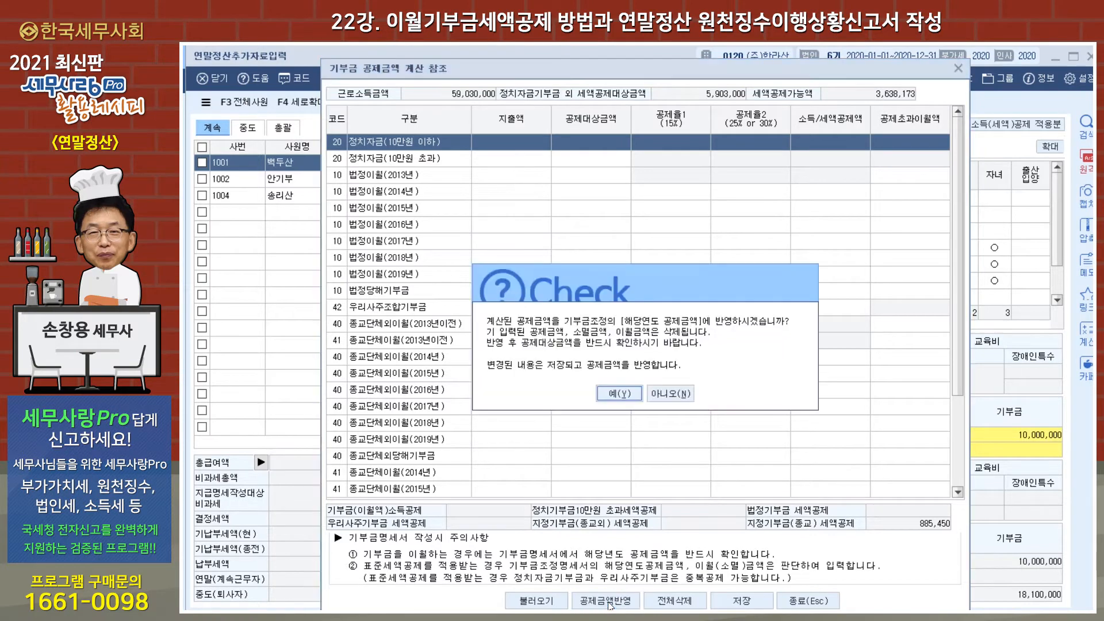
click(629, 398)
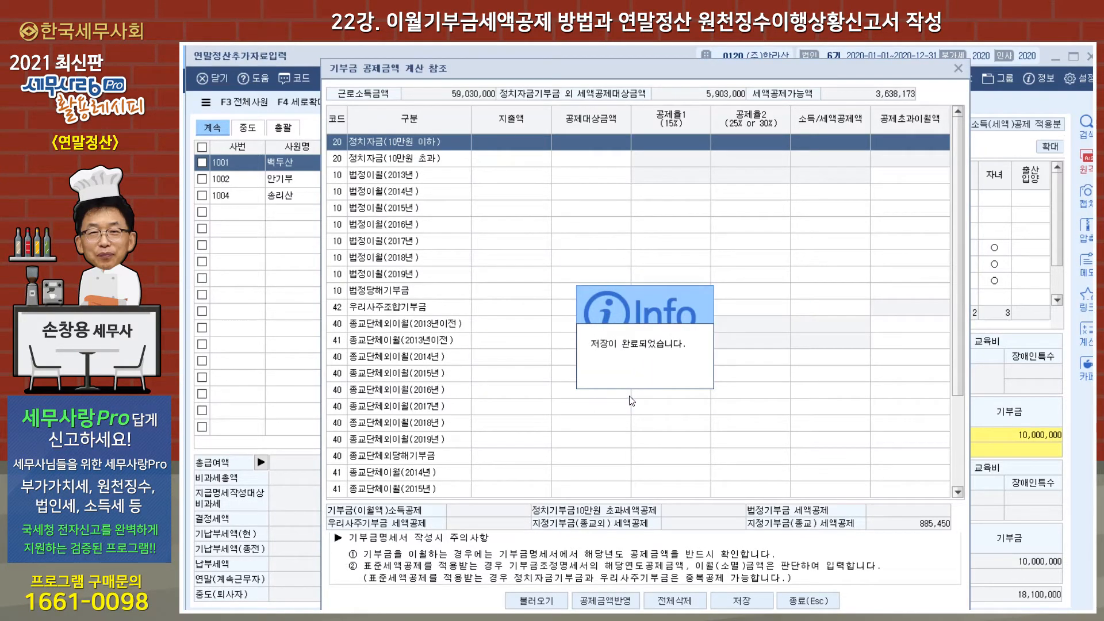
- Review the current-year religious donation row, save the deduction calculation, and close 연말정산추가자료입력
drag(958, 278, 962, 429)
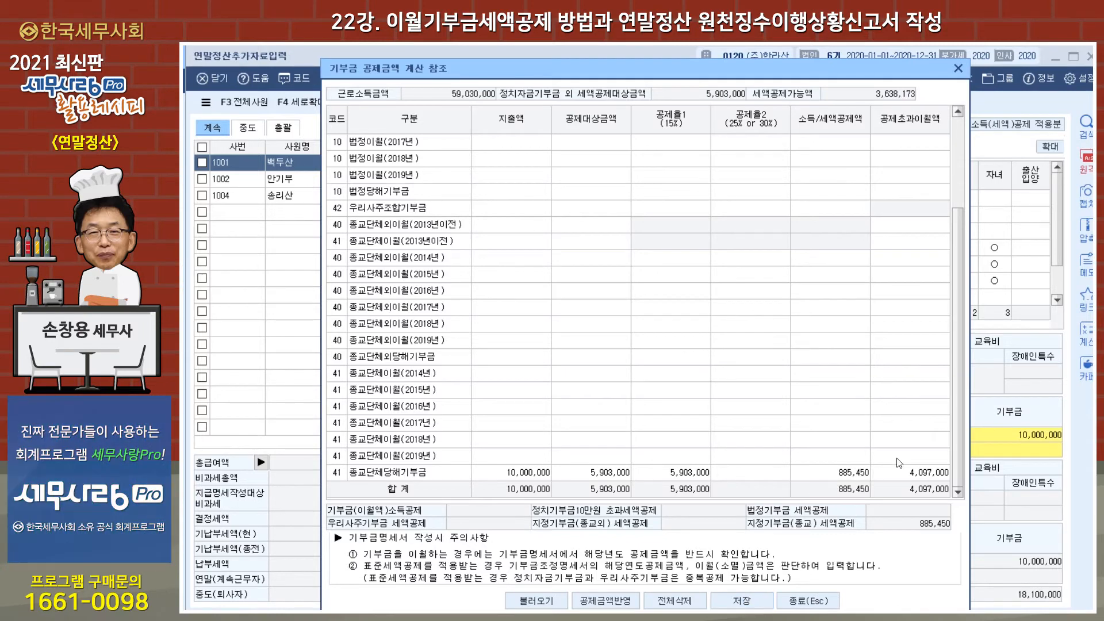
drag(958, 443, 949, 333)
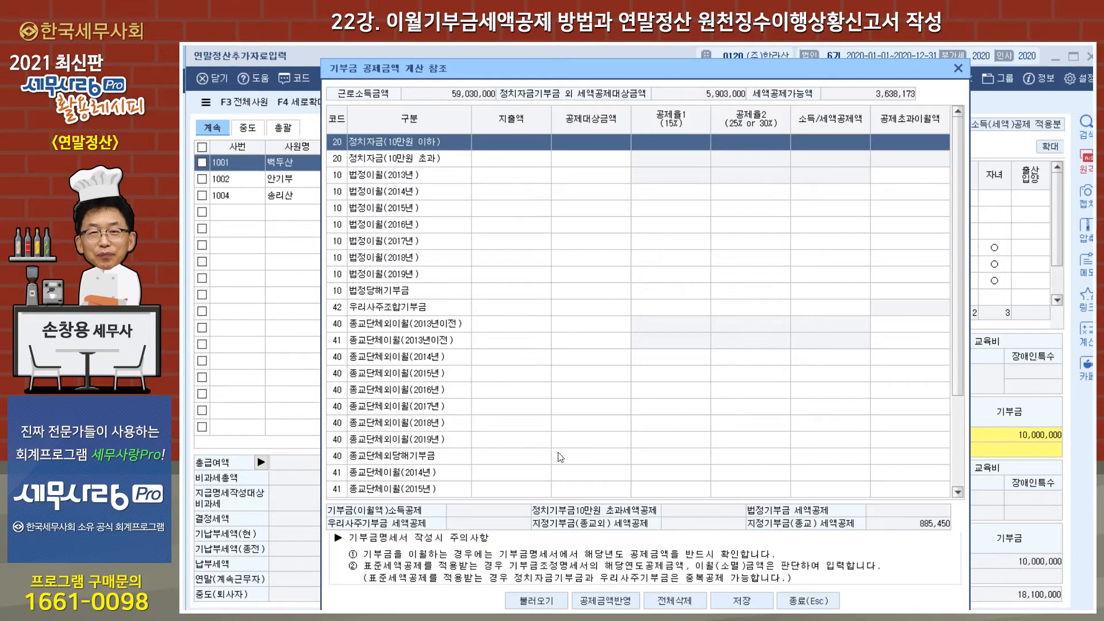
click(742, 602)
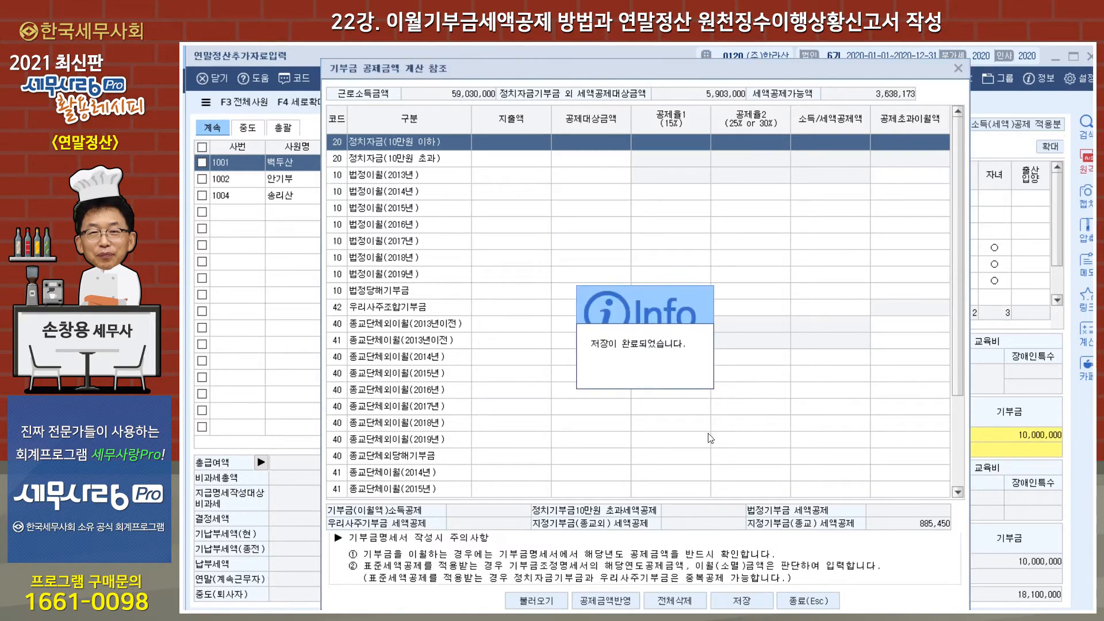
click(958, 69)
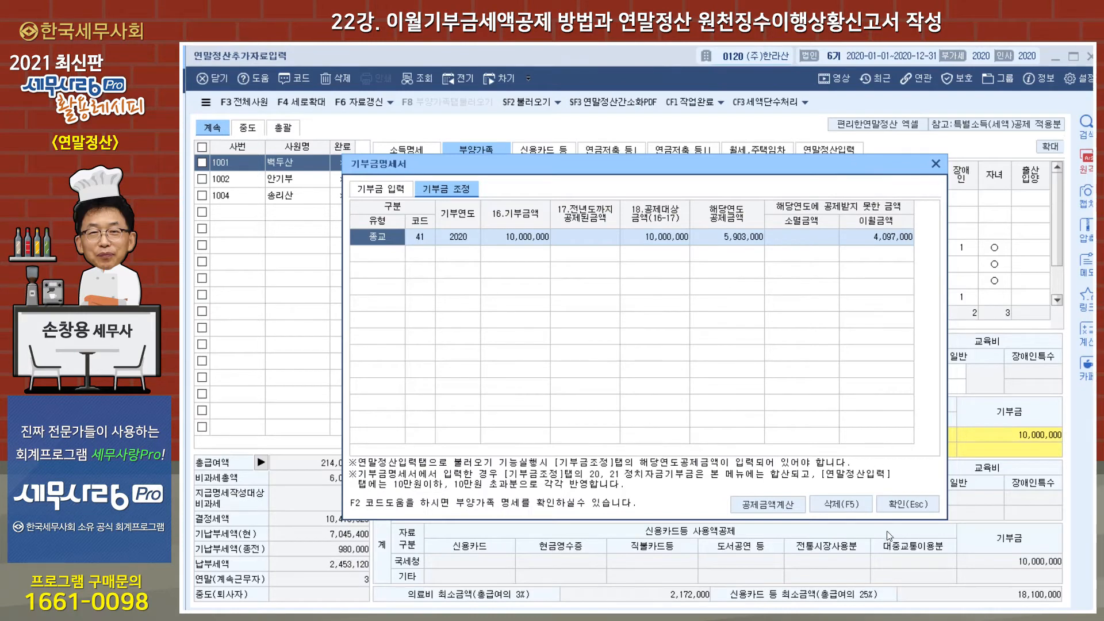
click(908, 504)
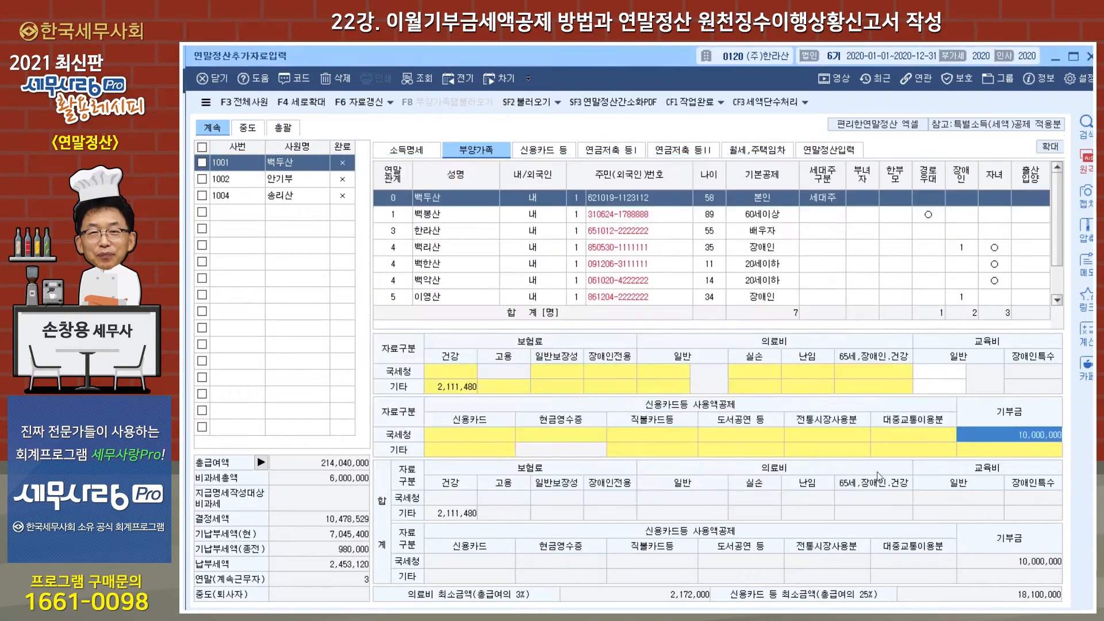
click(1089, 57)
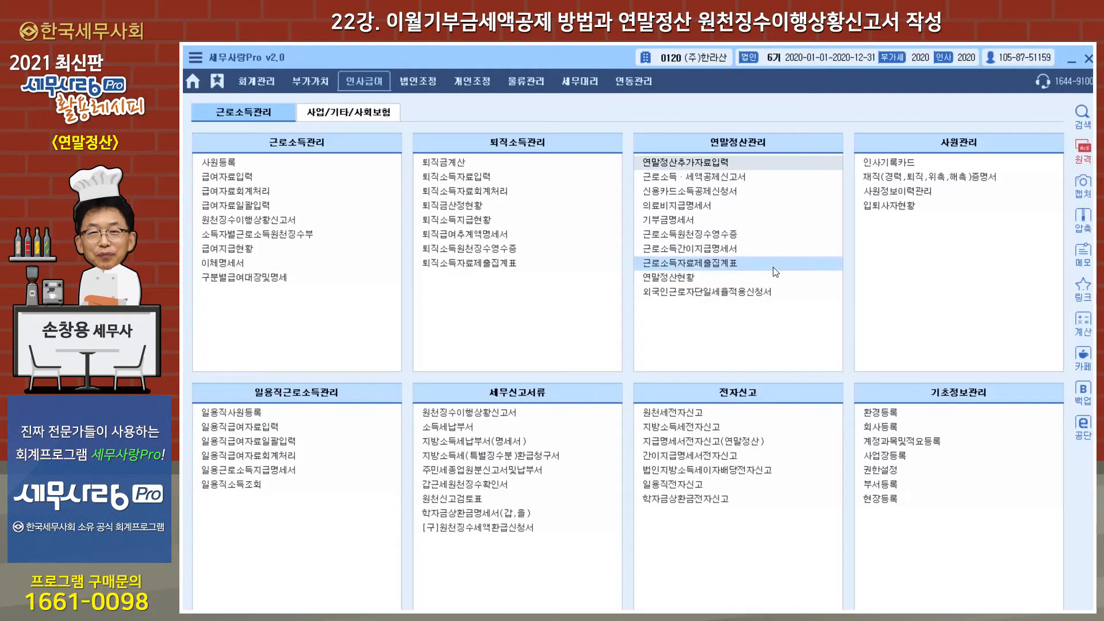
- Open 기부금명세서 and display the first employee's 기부금 조정 details
click(691, 220)
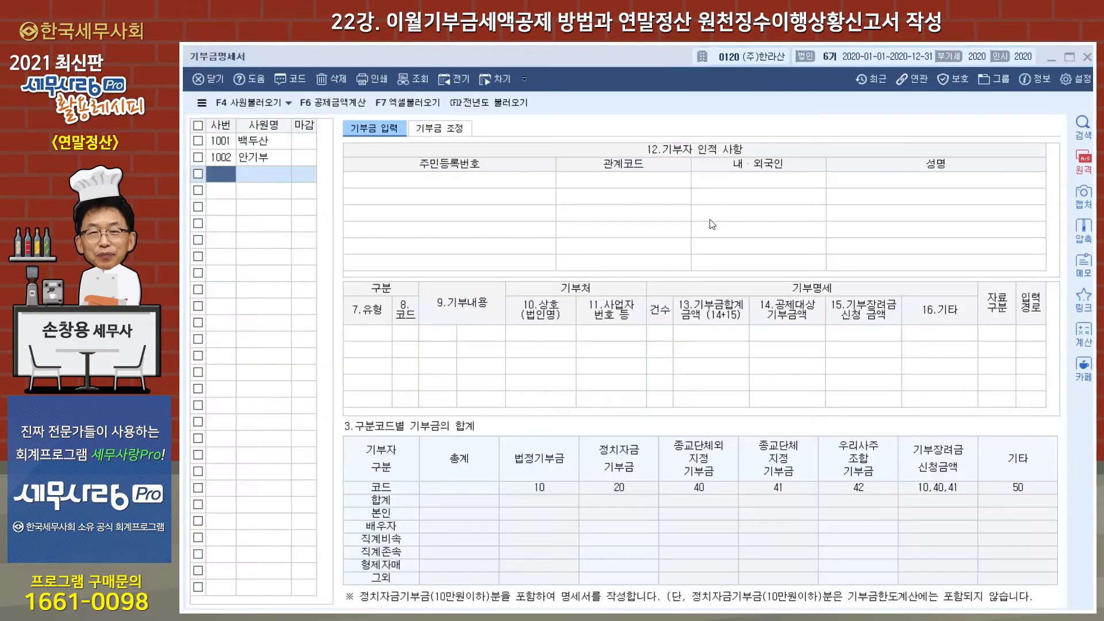
click(652, 392)
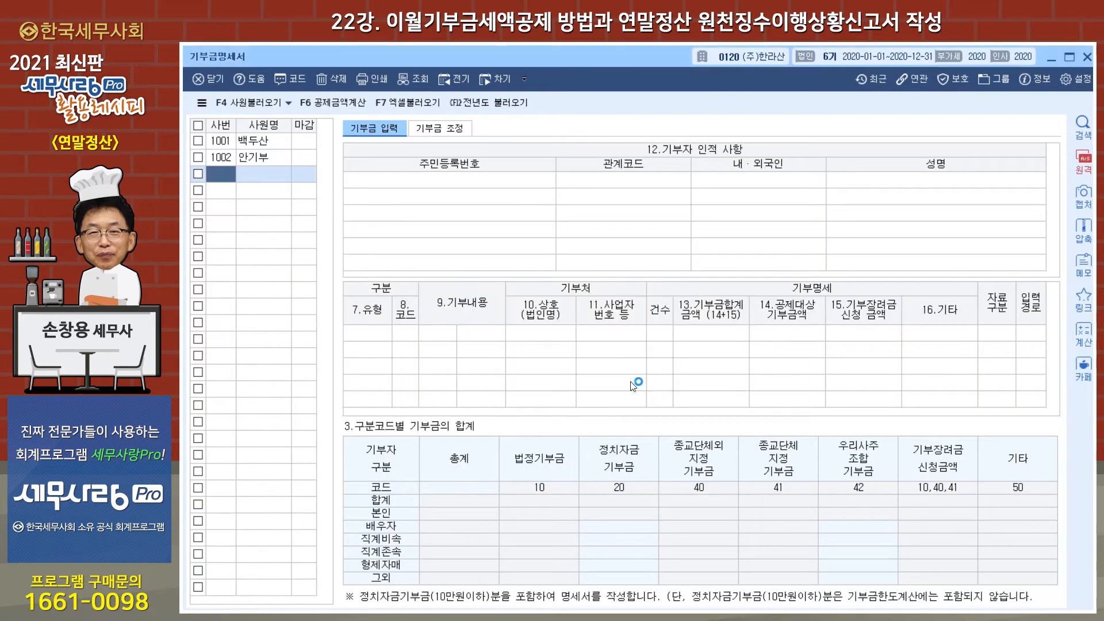
click(273, 147)
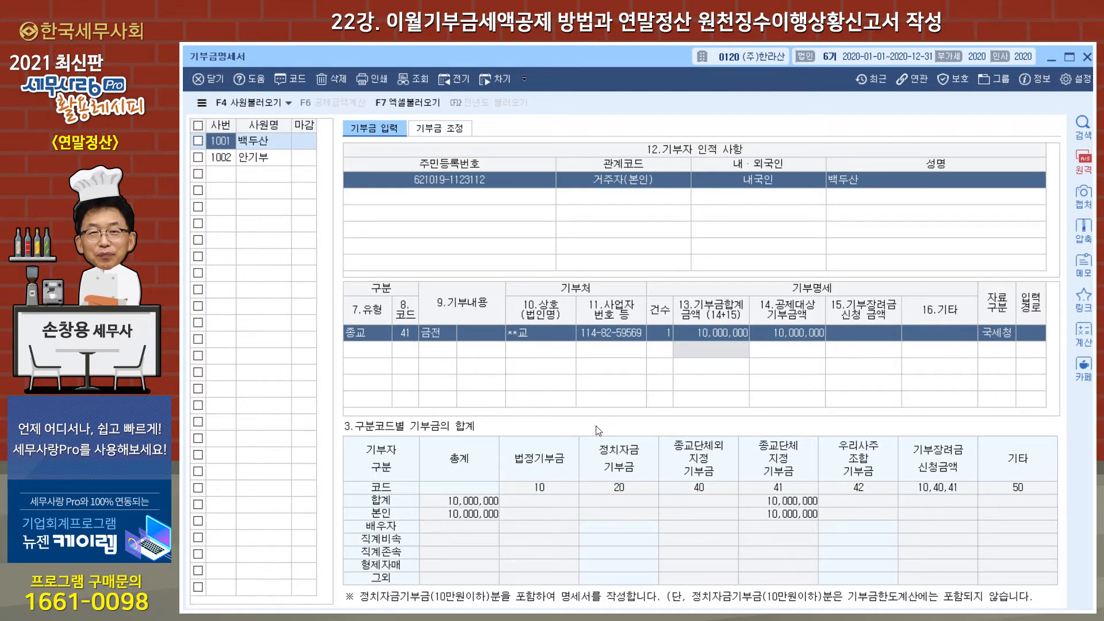
click(456, 137)
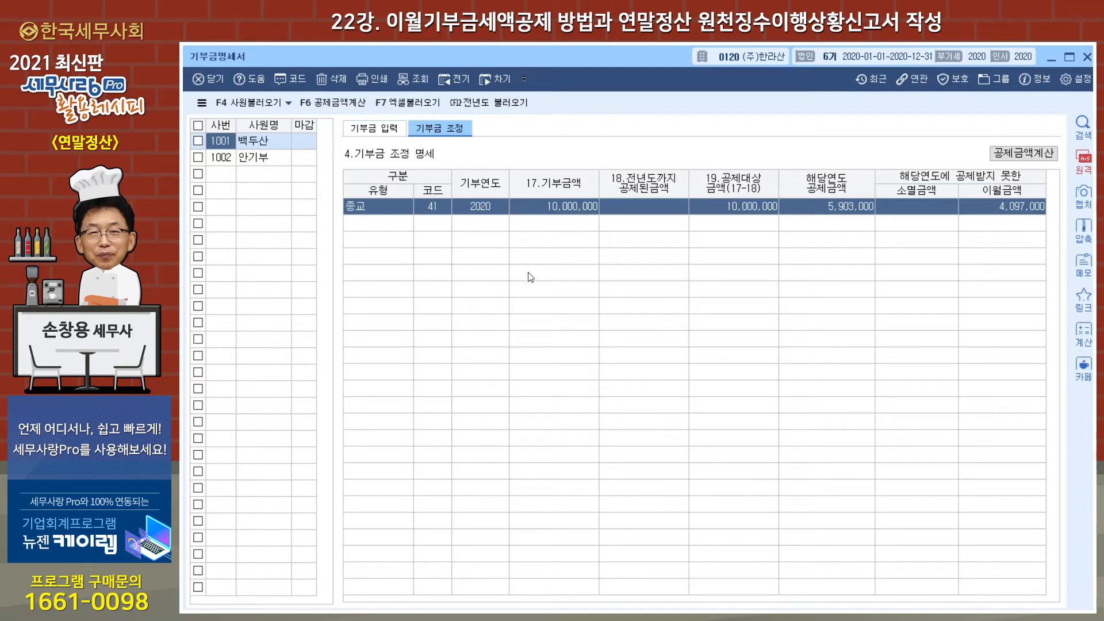
- Load the prior year's carried-forward donation amount into the first employee's 기부금 조정 details
click(389, 137)
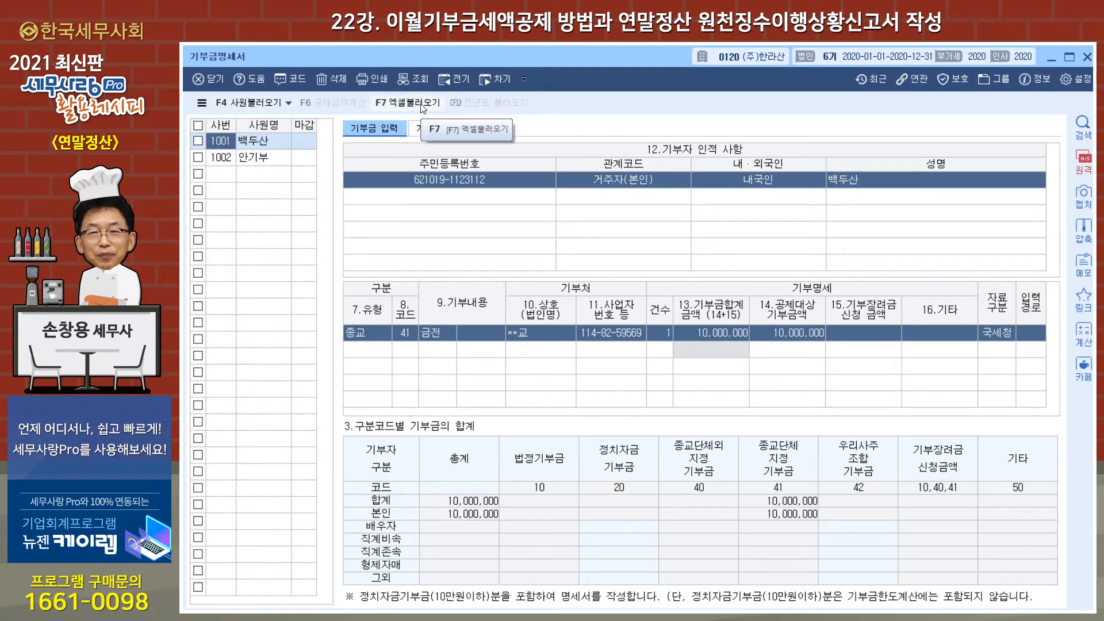
click(449, 132)
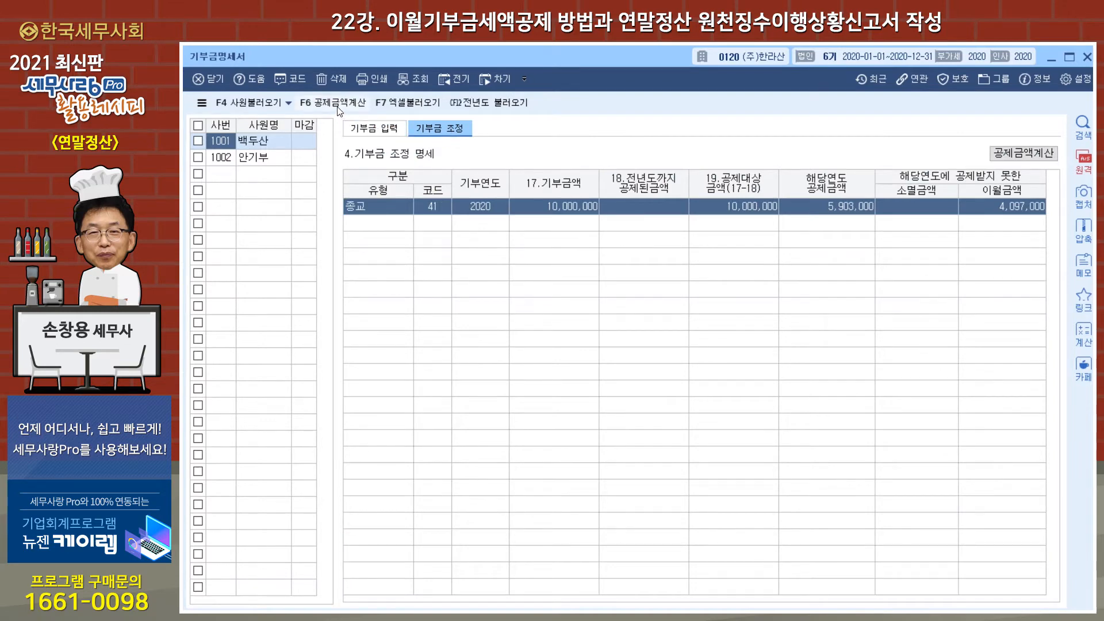
click(486, 106)
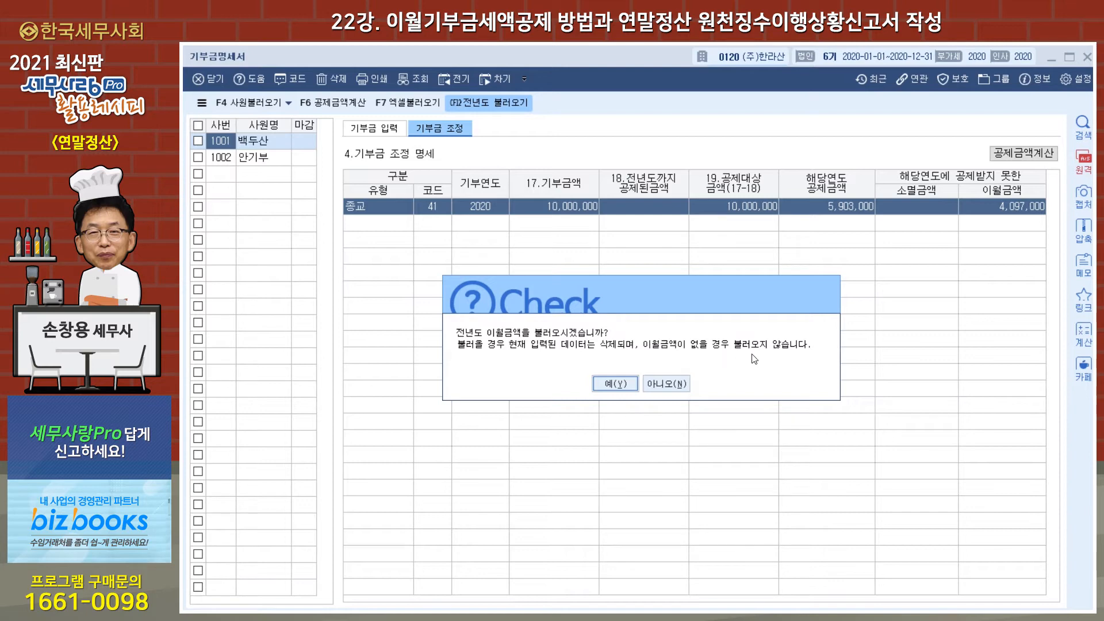
click(621, 387)
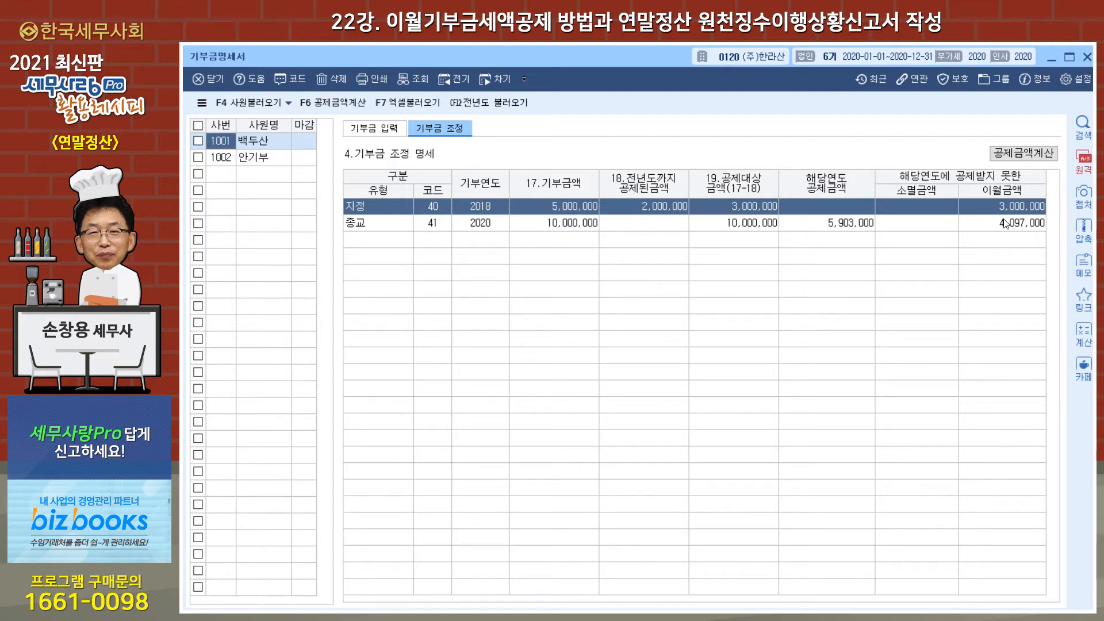
- Check the carryover amount in the first employee's 기부금 조정 details in the 2019 기부금명세서, and return to the 2020 statement
drag(613, 56, 623, 104)
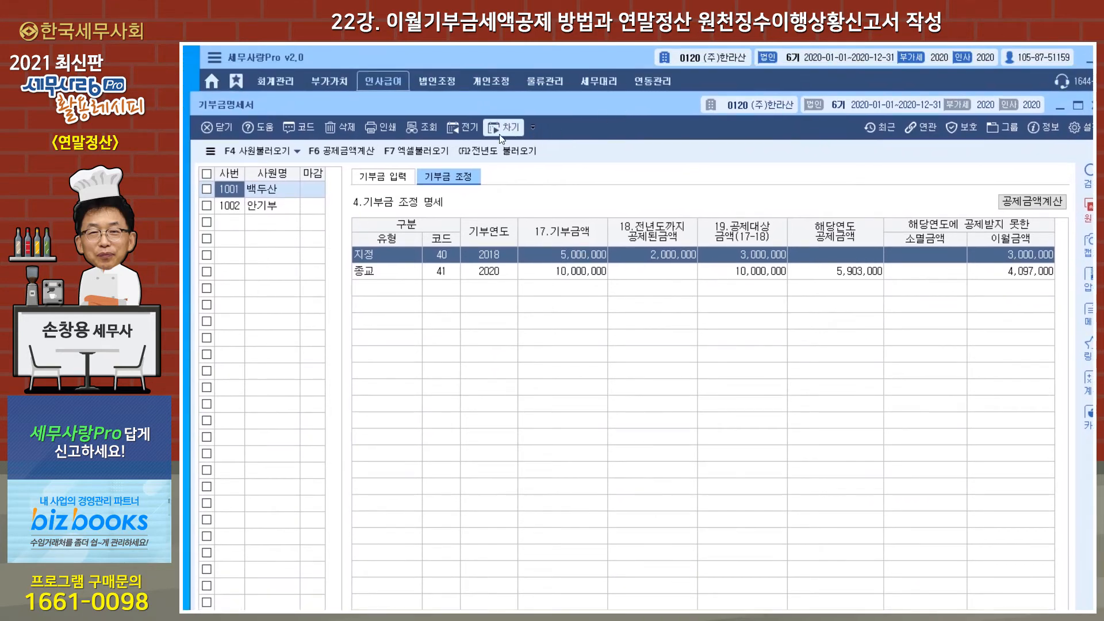
click(470, 139)
click(598, 392)
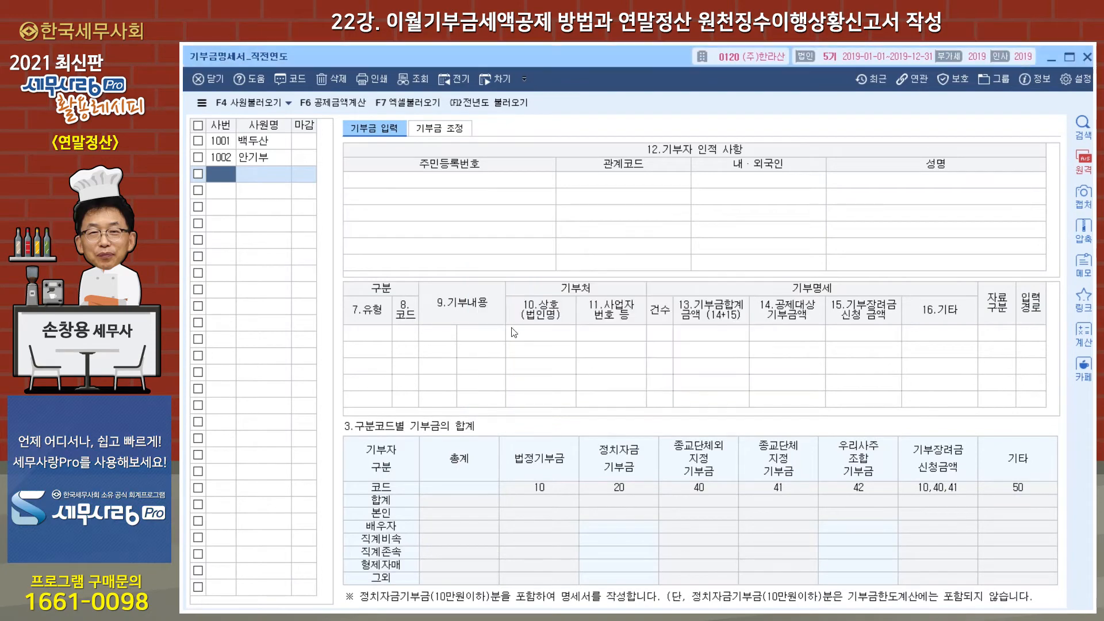
click(260, 141)
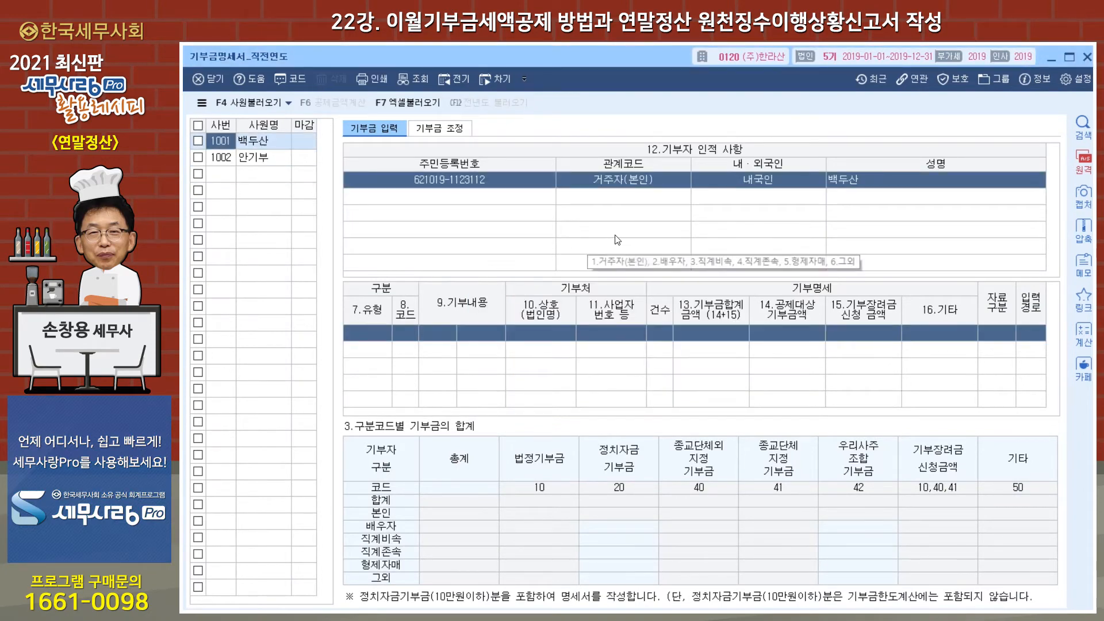
click(449, 133)
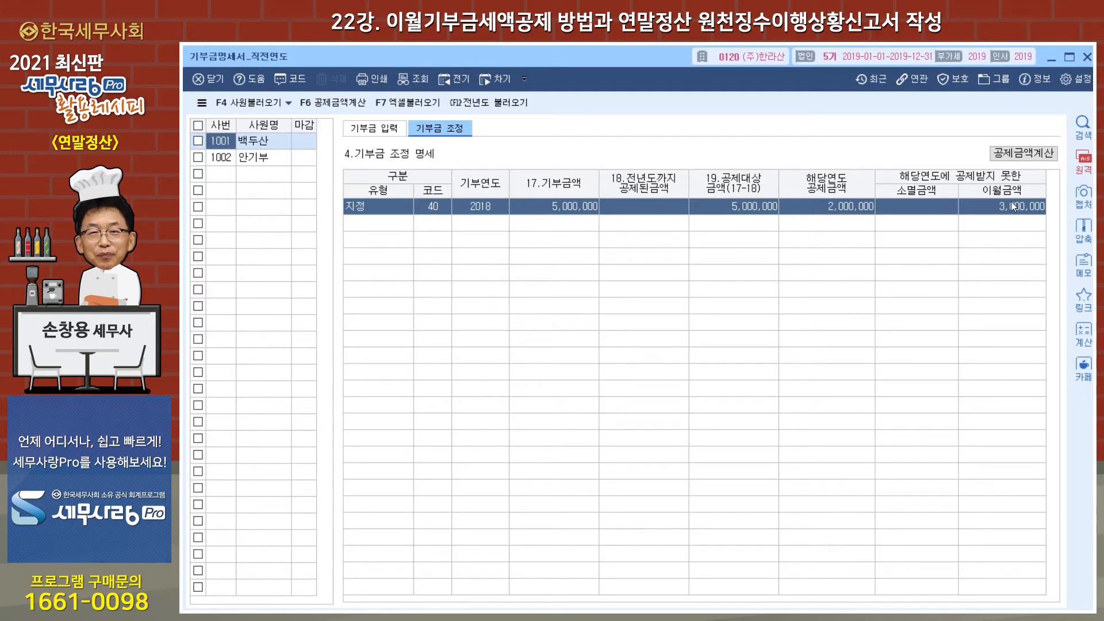
click(1087, 60)
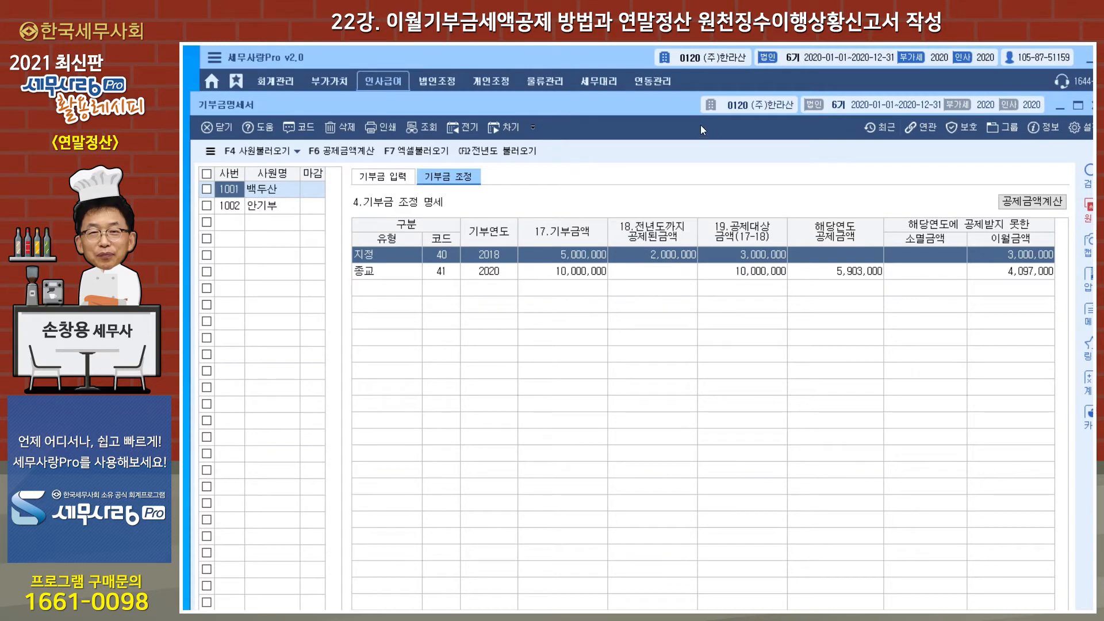
drag(669, 109, 670, 76)
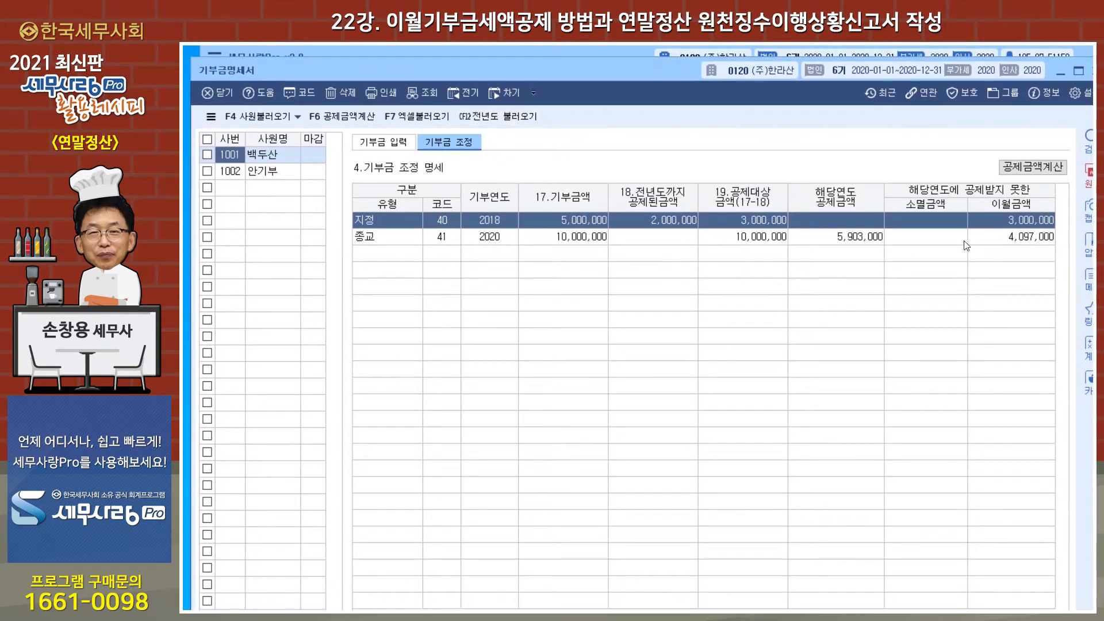
- Recalculate the donation deduction with the carried-forward donation, apply it to the 해당연도 공제금액, and save the calculation
click(1024, 168)
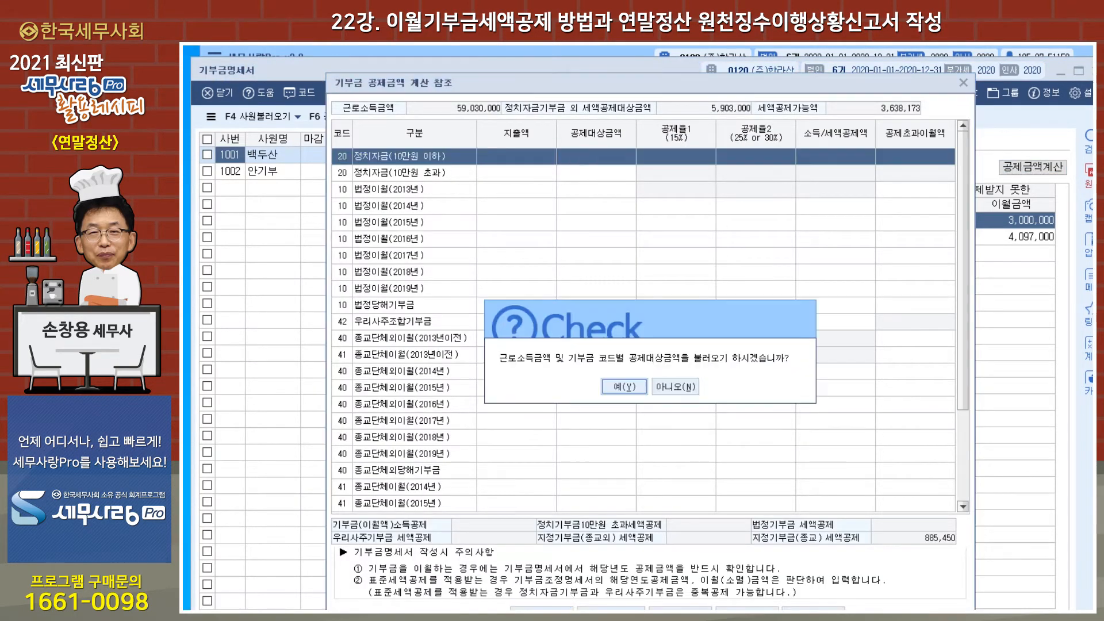
click(623, 390)
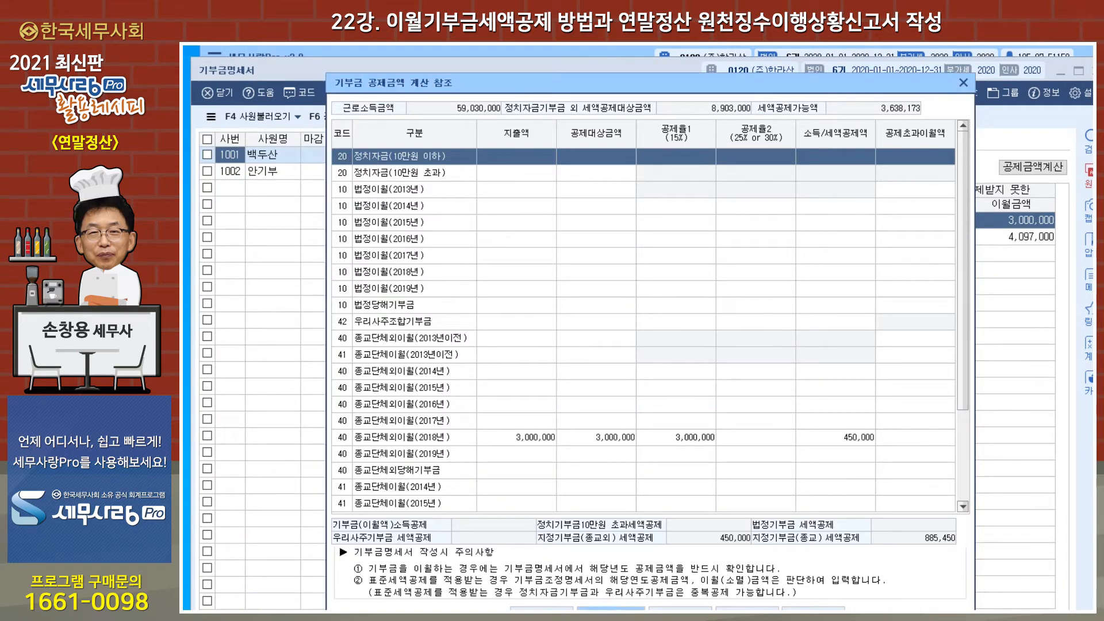
click(612, 609)
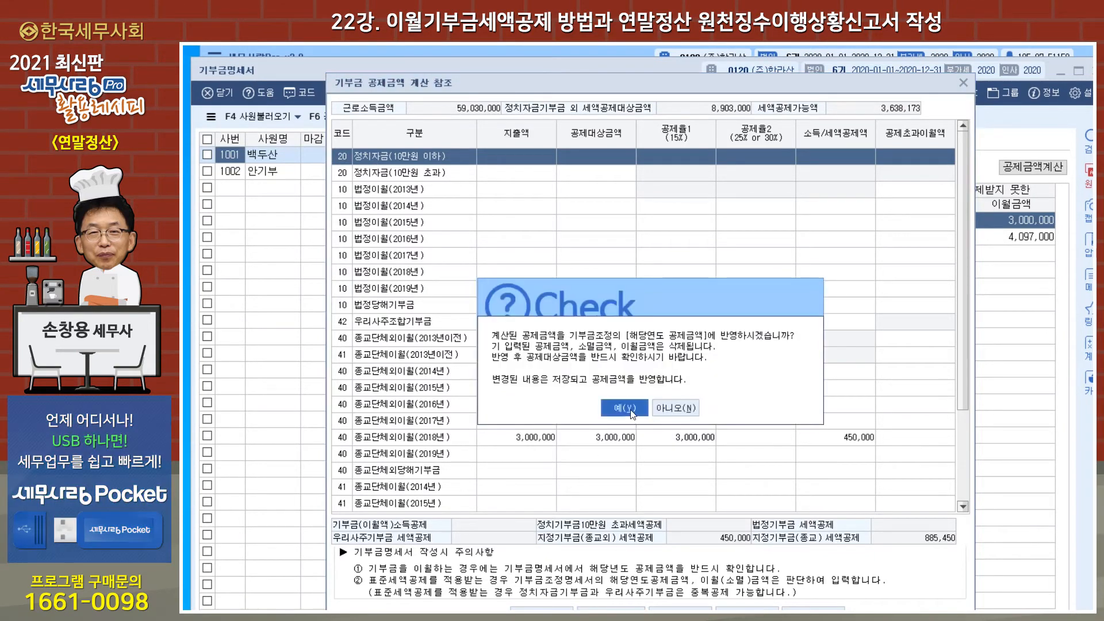
click(632, 412)
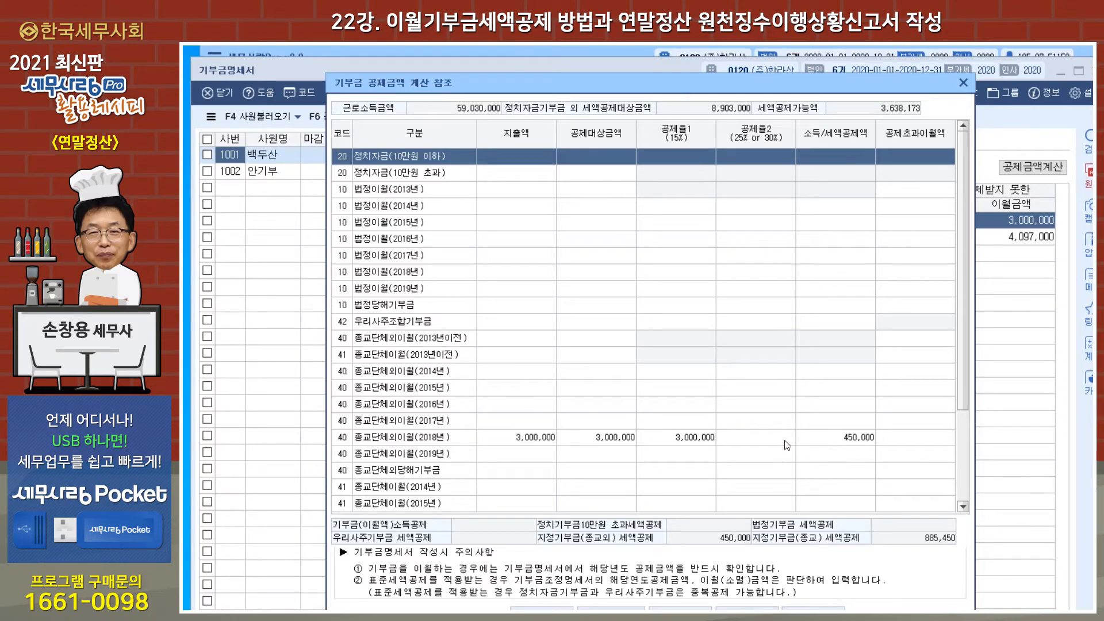
click(747, 609)
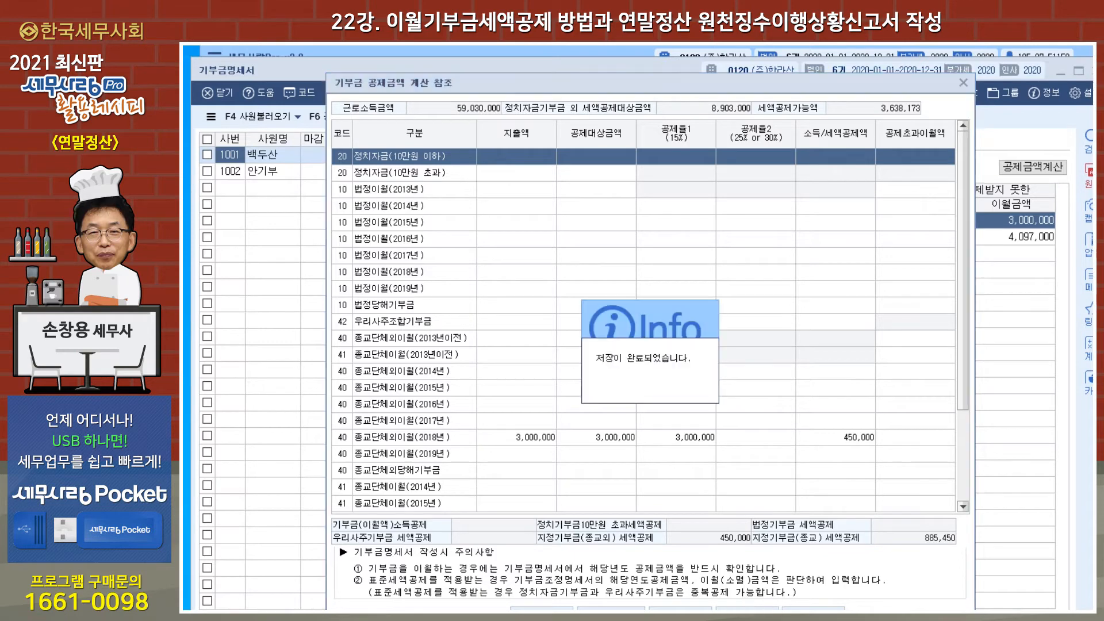
- Close 기부금명세서 and load the first employee's 부양가족 tab data into 연말정산입력 in 연말정산추가자료입력
click(831, 608)
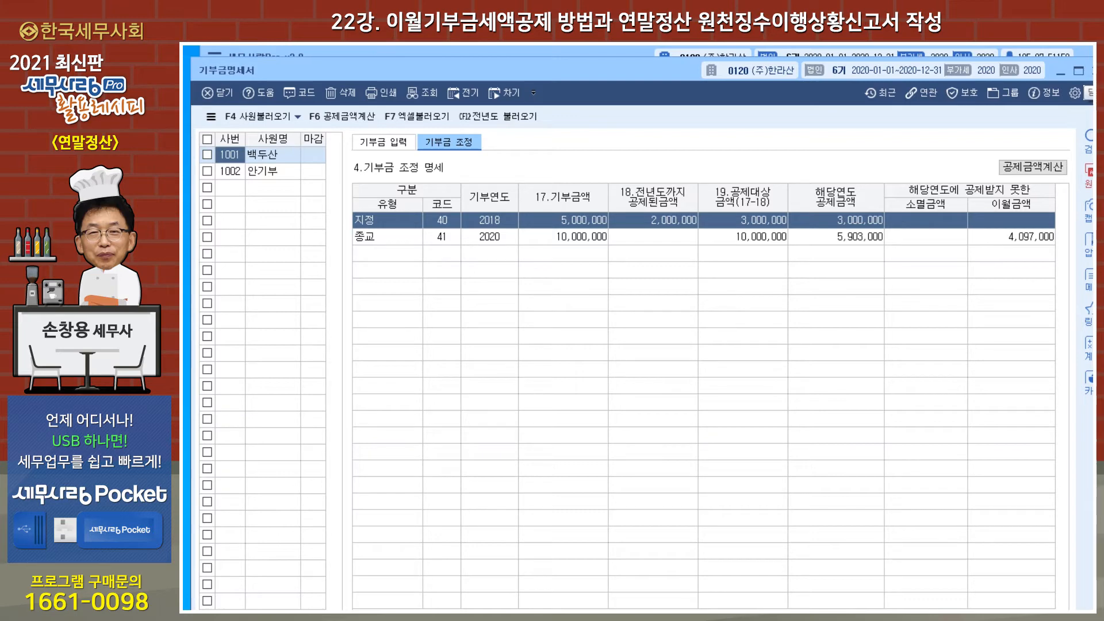
click(1089, 92)
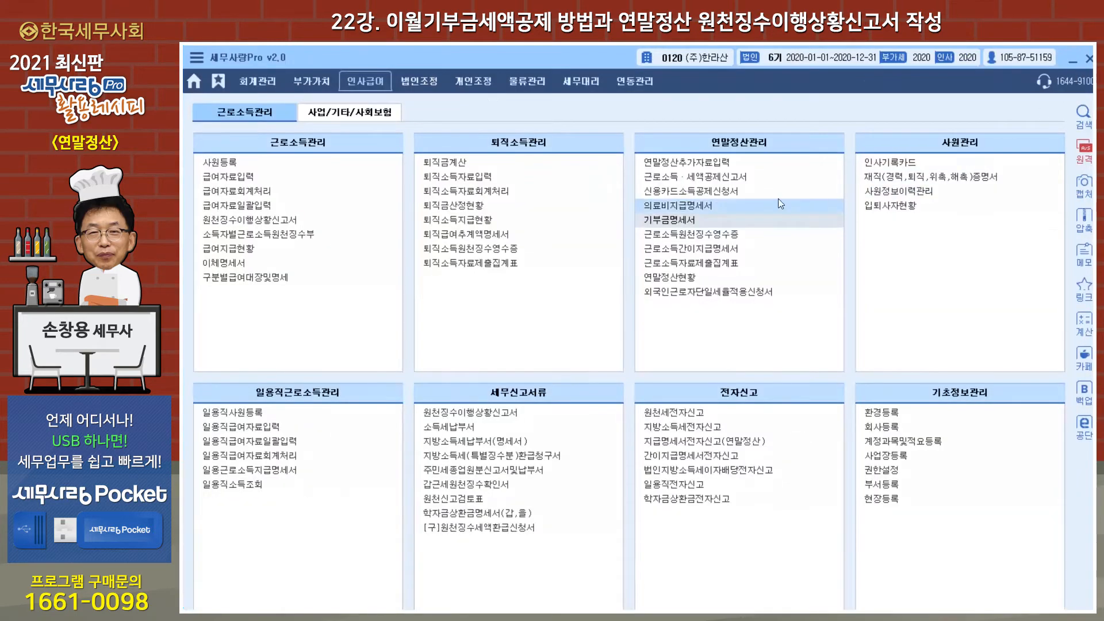
click(703, 167)
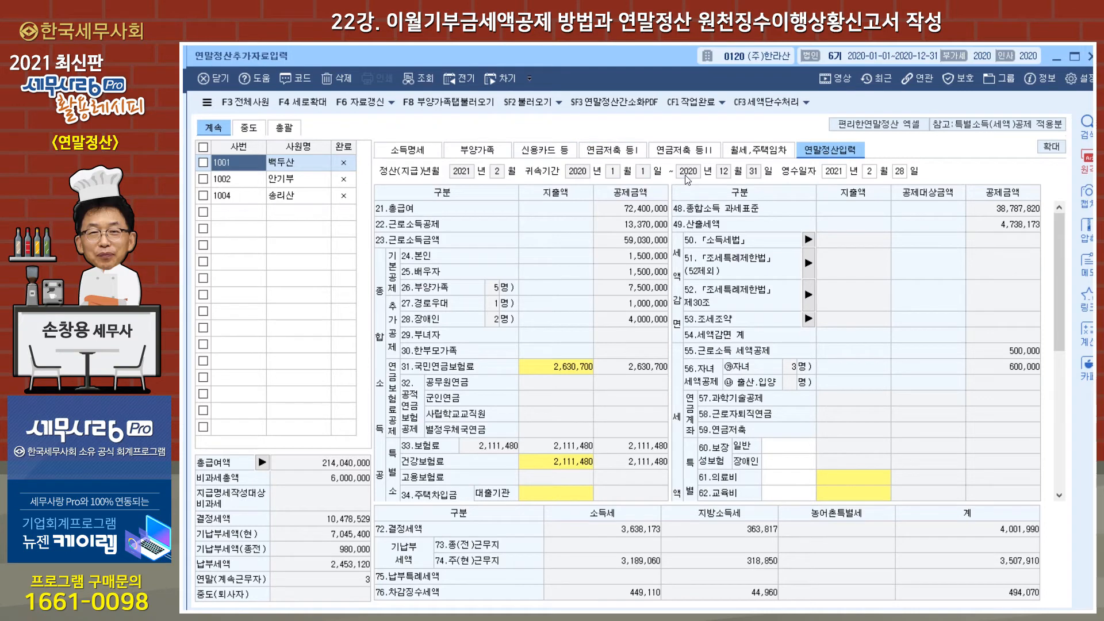
click(448, 104)
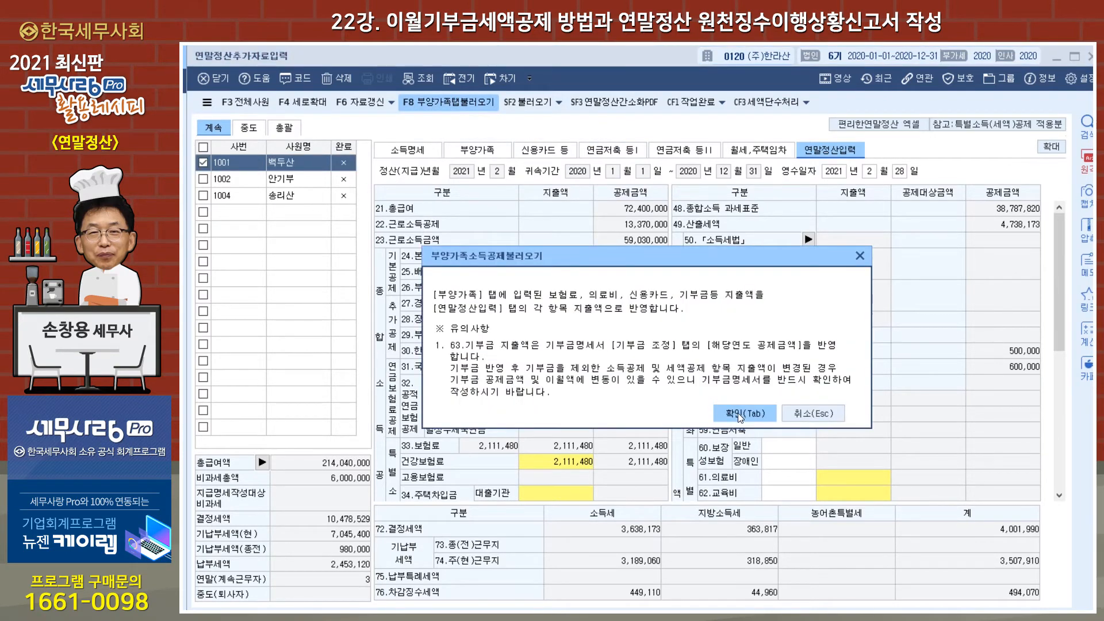
click(742, 414)
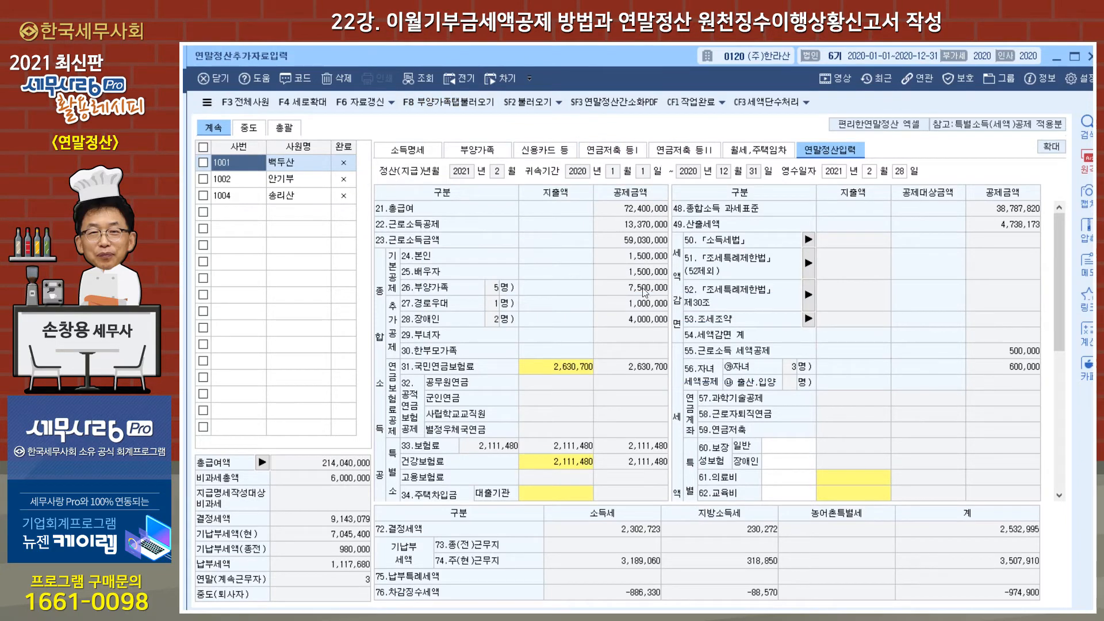
- Check the 63.기부금 item of the first employee's 연말정산입력 and its breakdown by donation type and year
drag(1055, 298, 1065, 360)
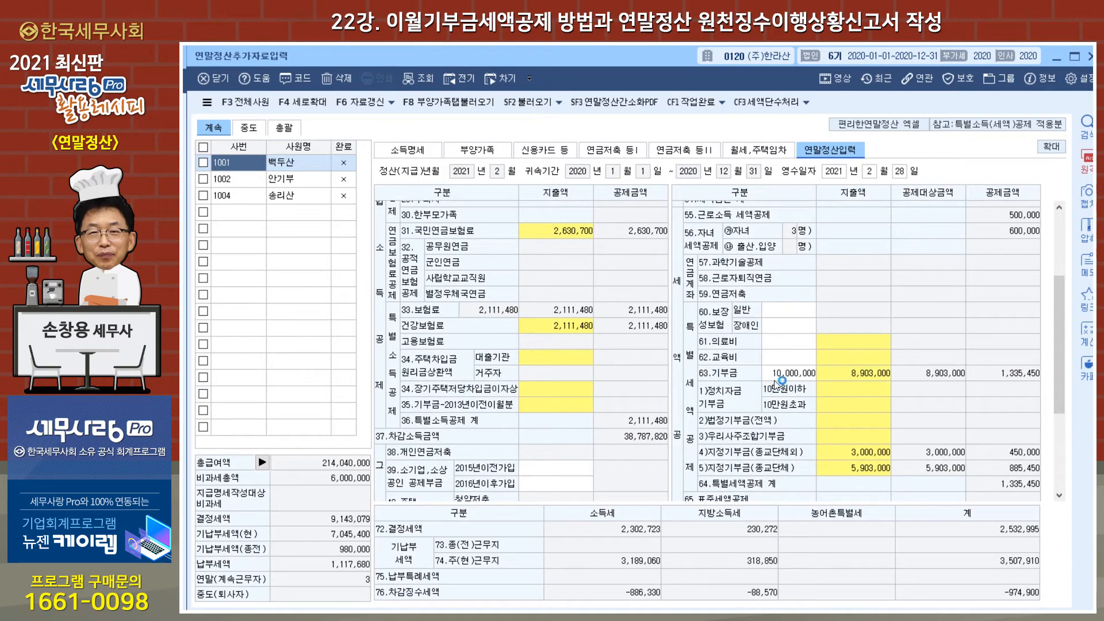
double_click(875, 376)
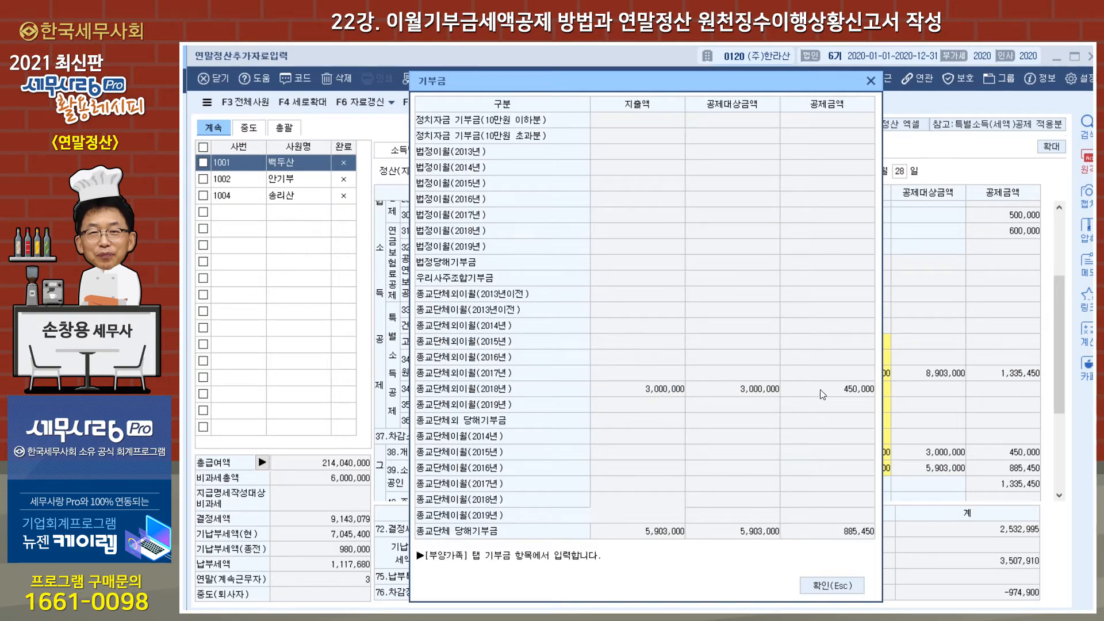
click(871, 81)
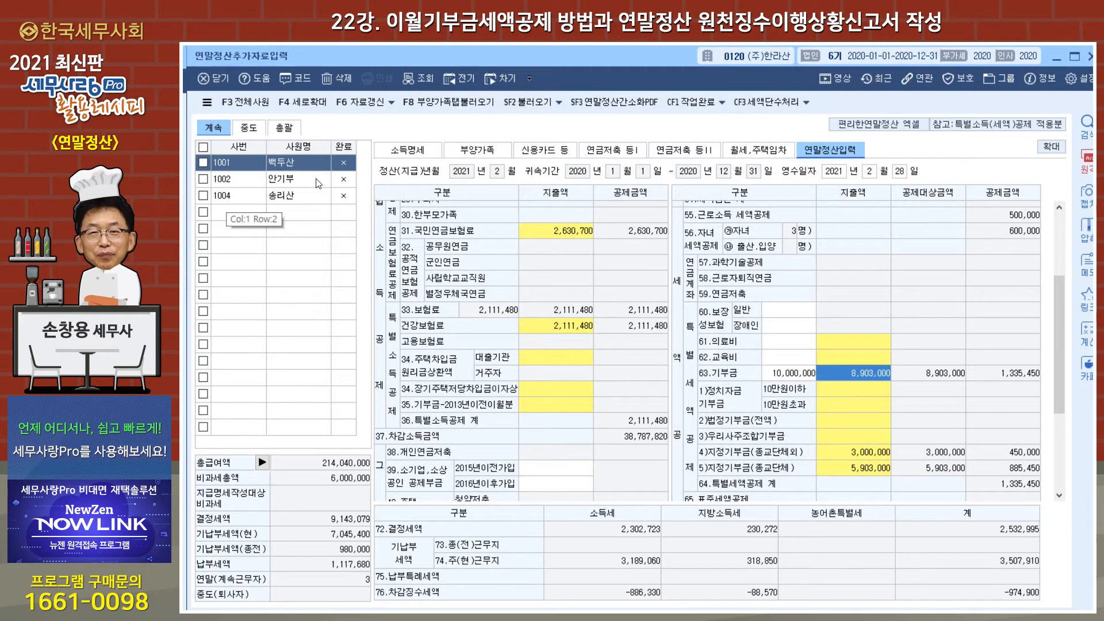
- Review the 기부금 조정 details behind the first employee's own donation in 부양가족, and close 연말정산추가자료입력
click(473, 154)
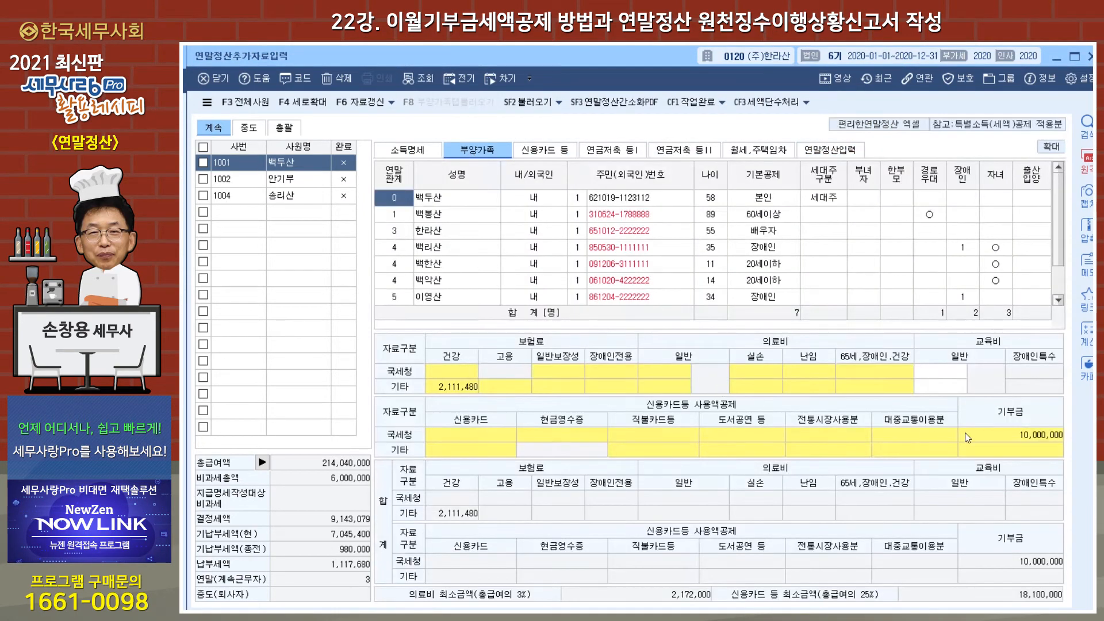
double_click(1021, 435)
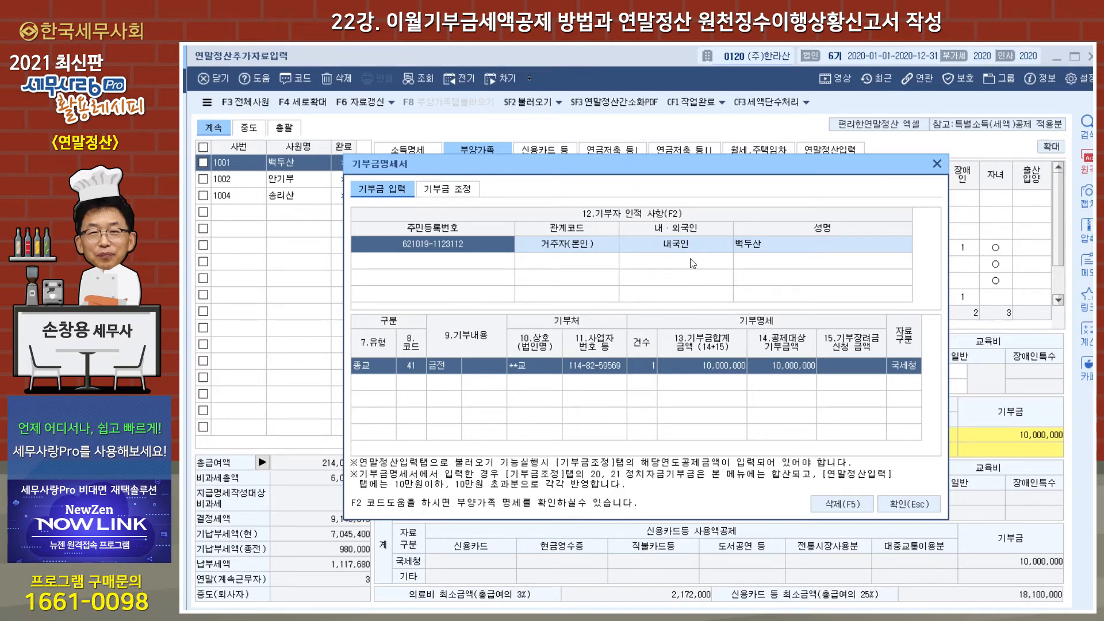
click(449, 189)
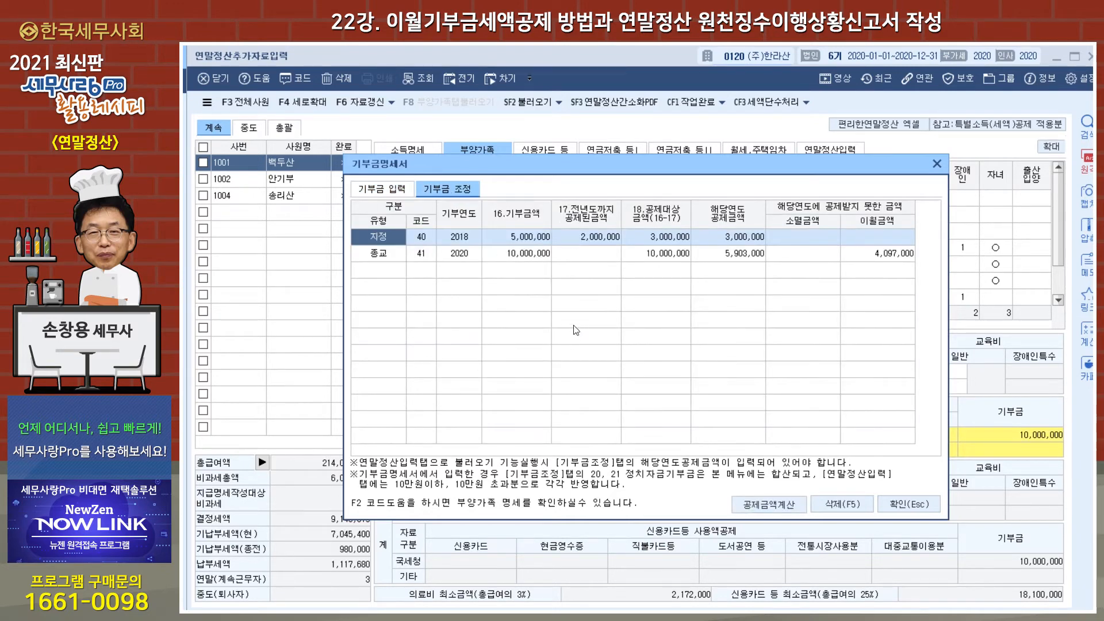
click(937, 164)
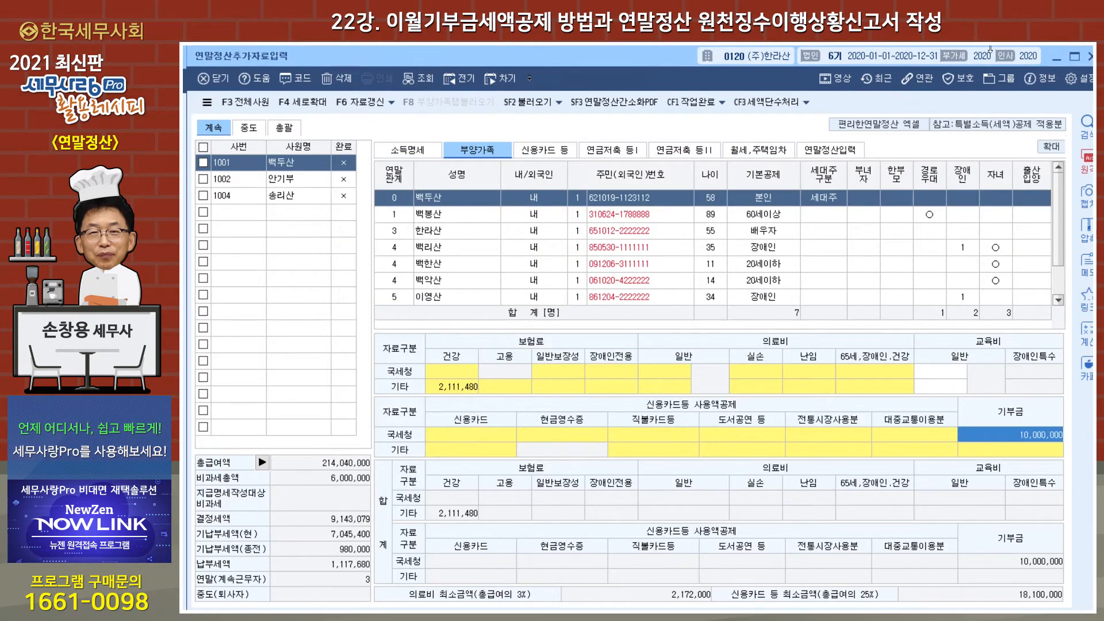
click(1089, 57)
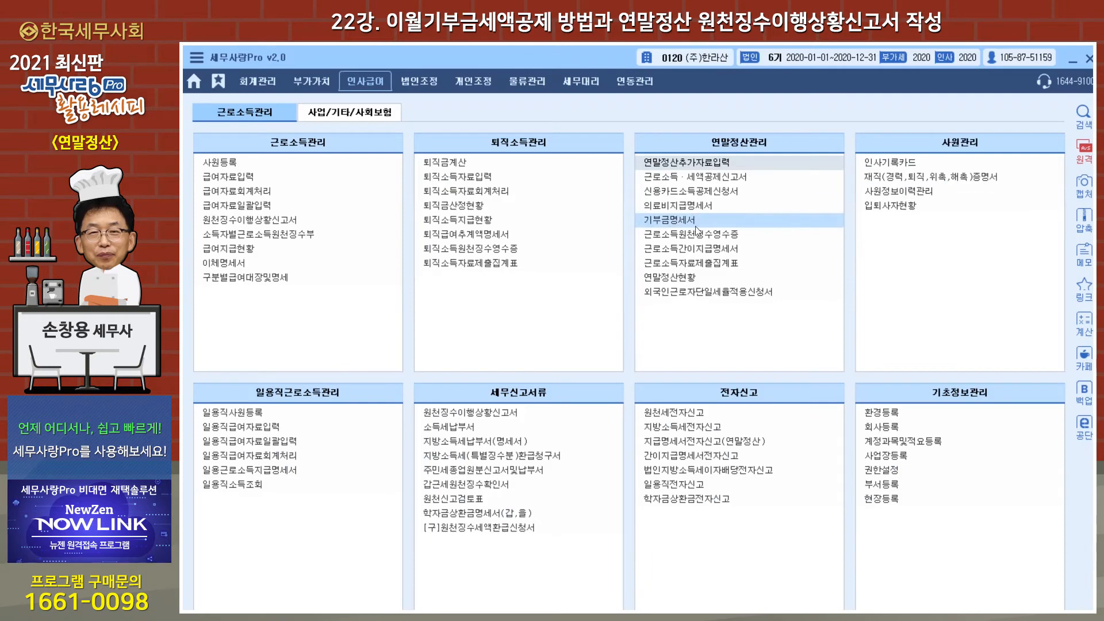
- Open 기부금명세서, review the first employee's 기부금 입력 details, and close the statement
click(673, 221)
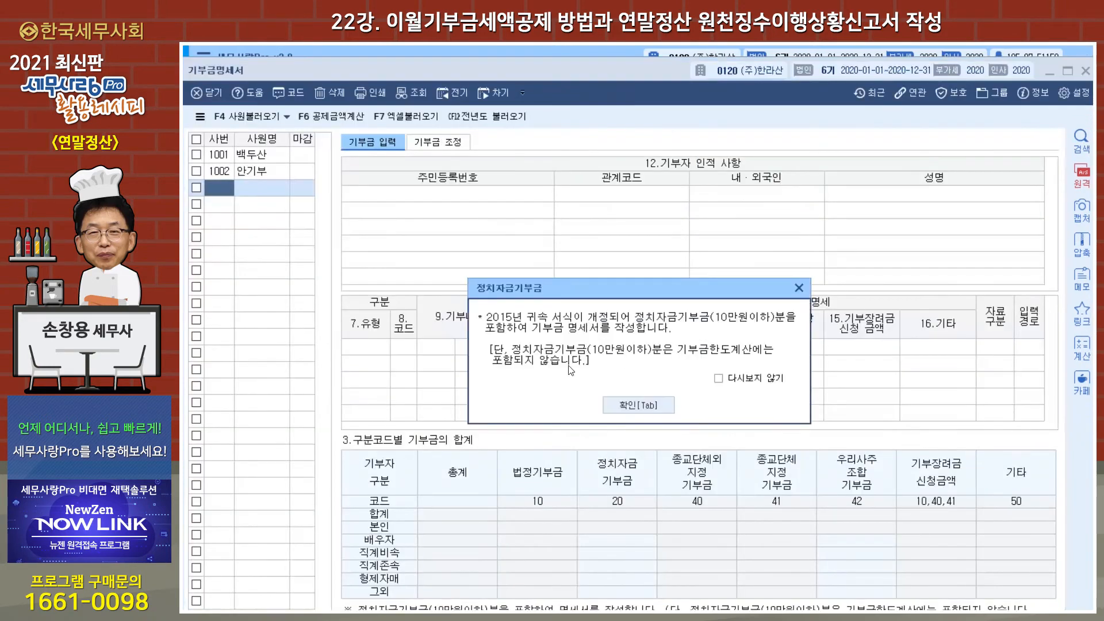
click(639, 405)
click(268, 161)
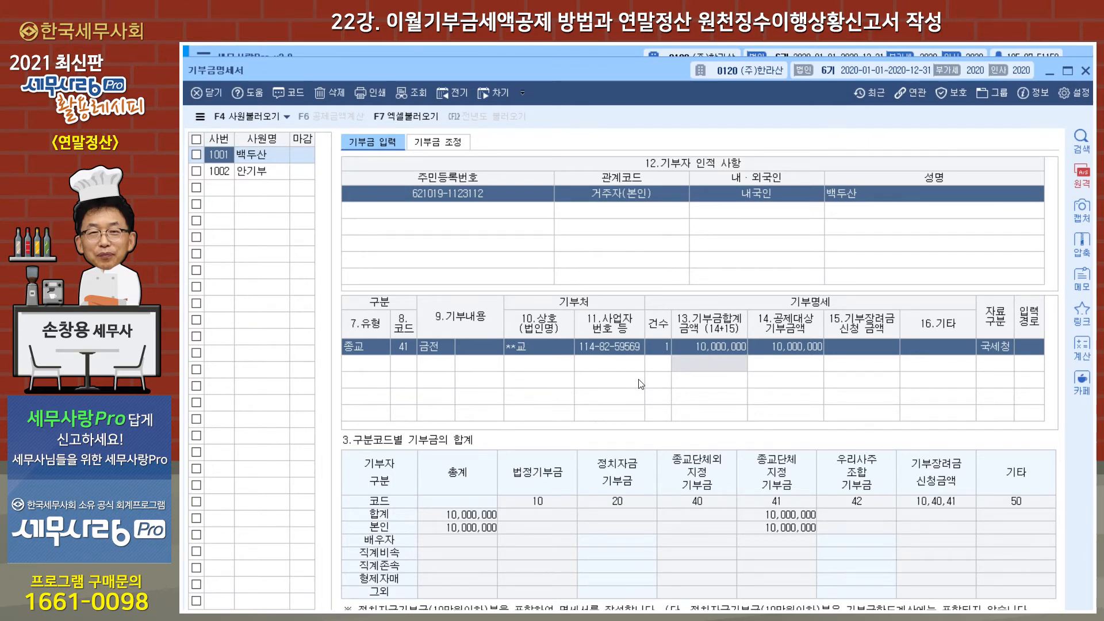
click(1086, 72)
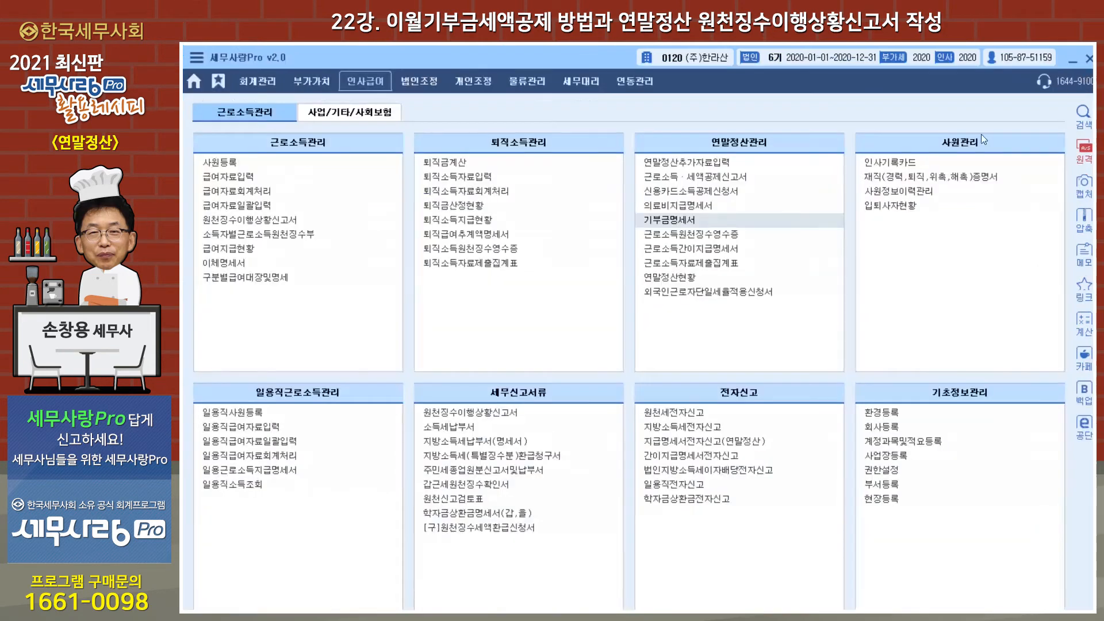
- Mark the year-end settlement of all employees as 작업완료 in 연말정산추가자료입력
click(723, 167)
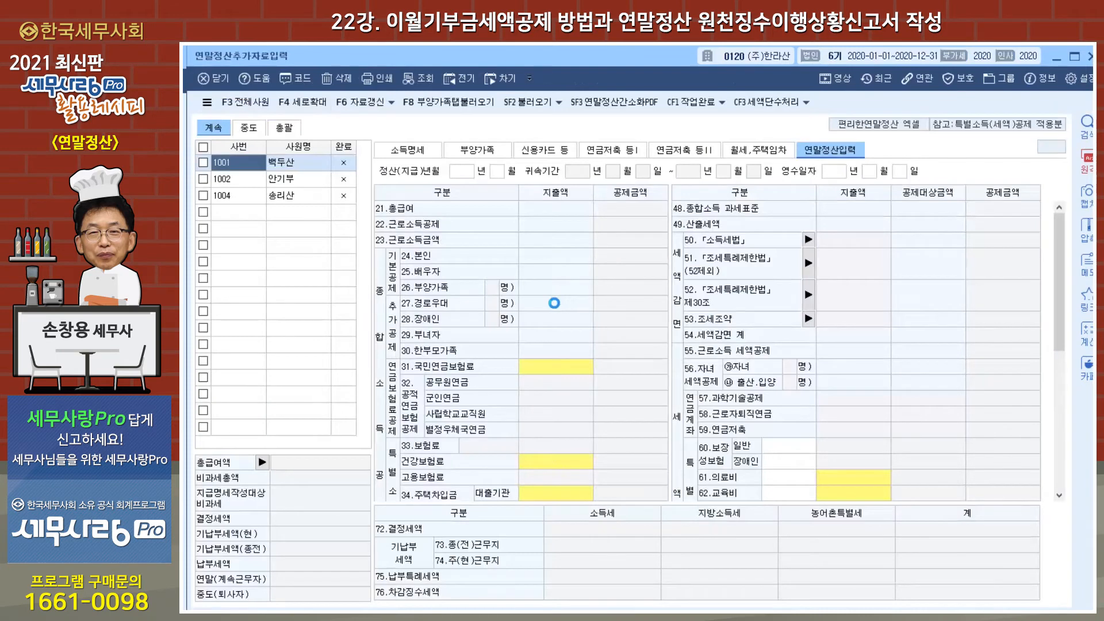
click(204, 147)
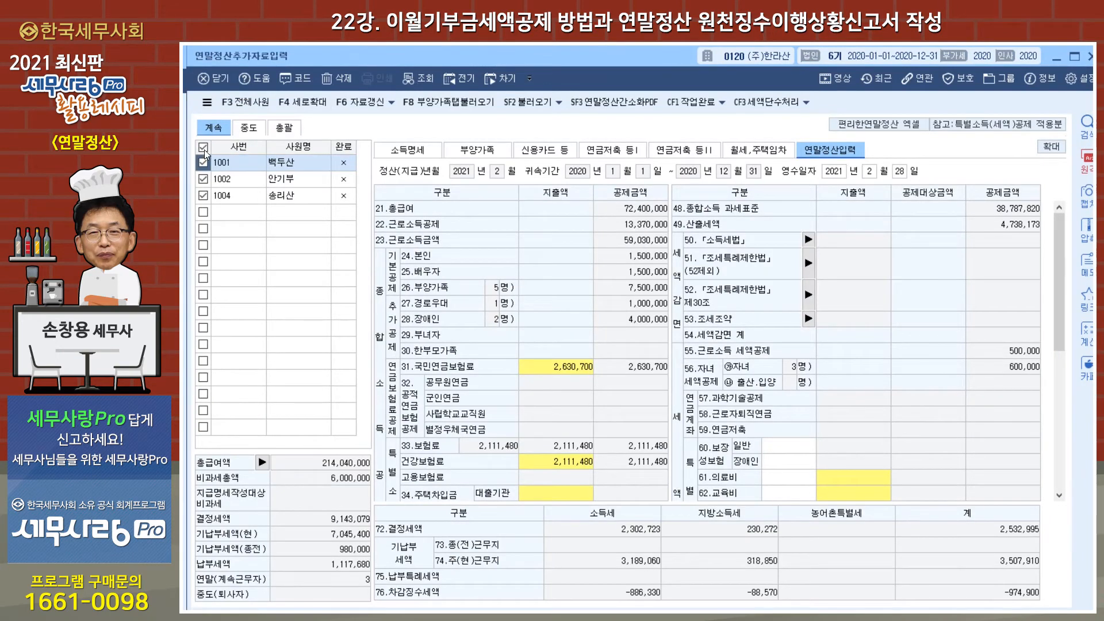
click(697, 103)
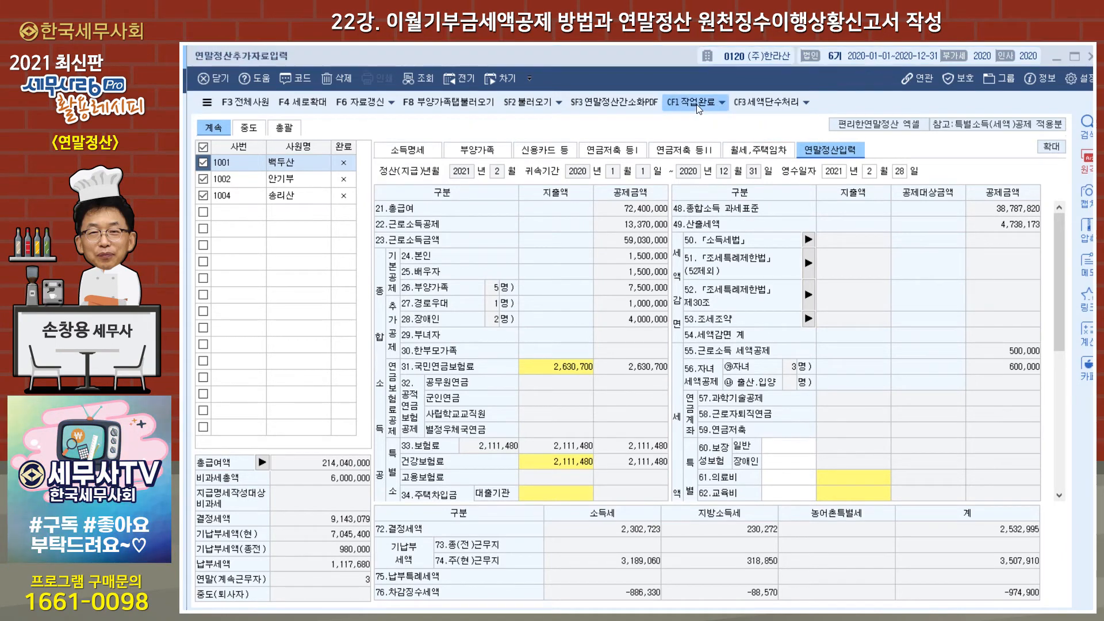
click(628, 372)
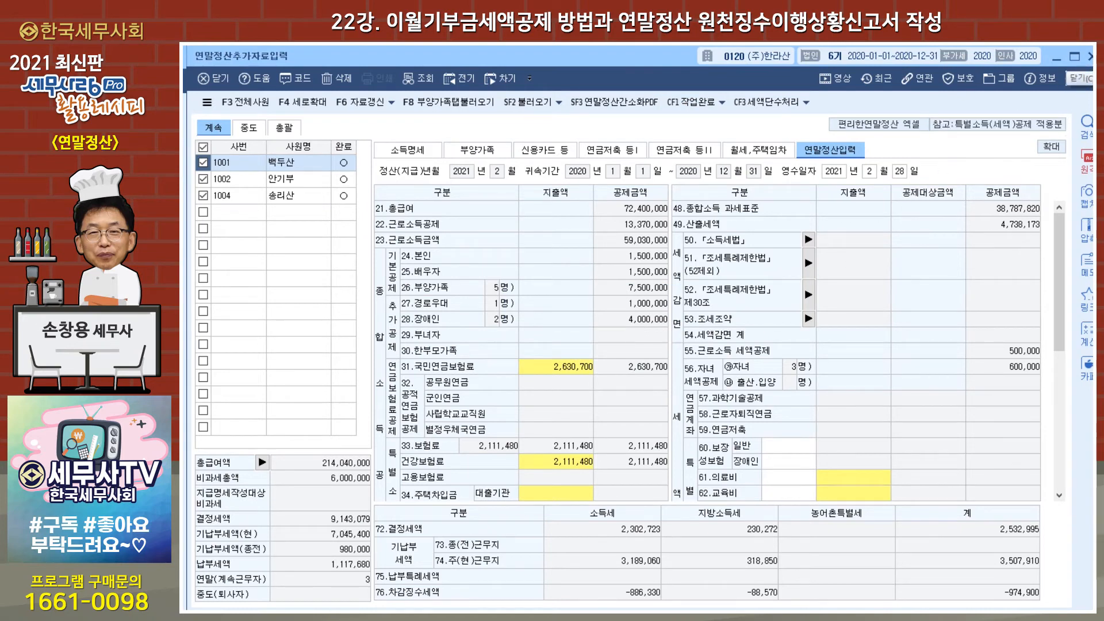
- Close 연말정산추가자료입력 and change the 인사급여 작업연도 to 2021
click(1088, 56)
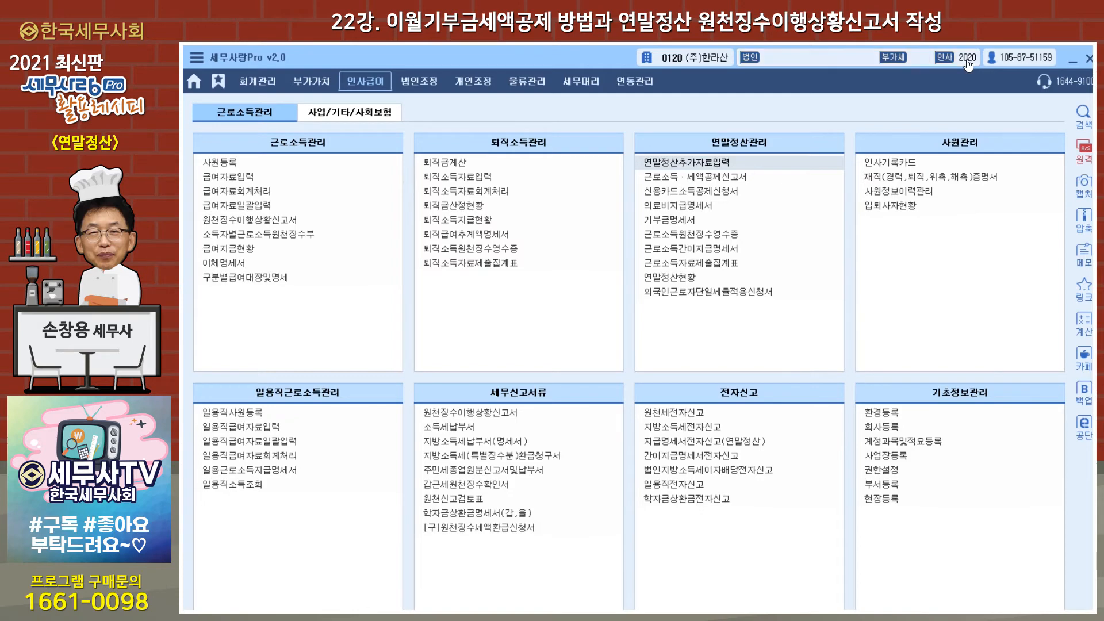
click(969, 60)
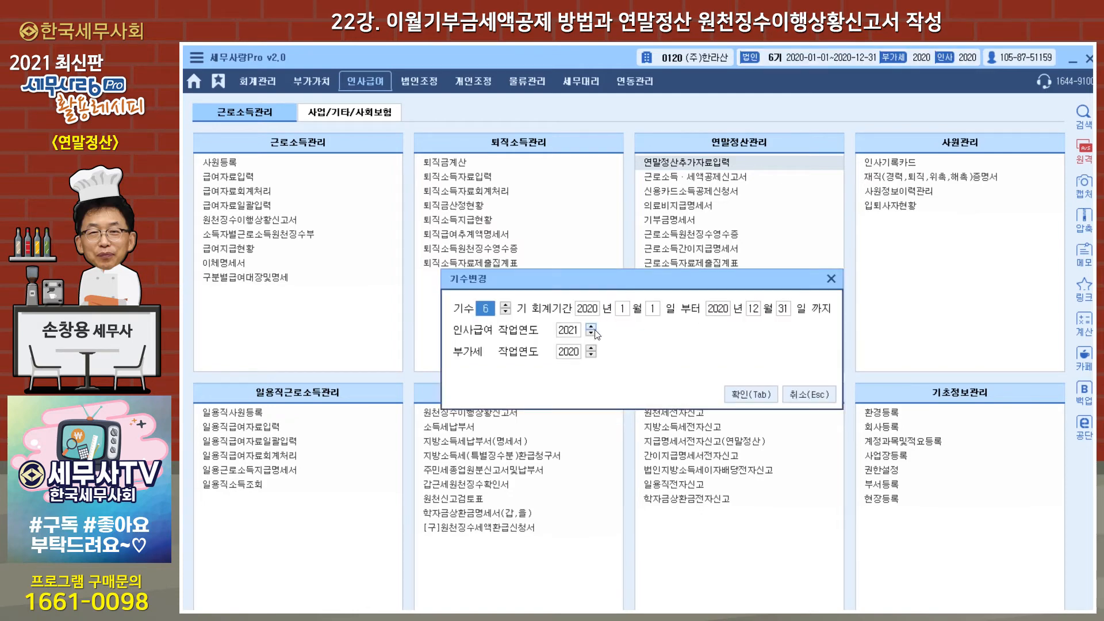
click(754, 396)
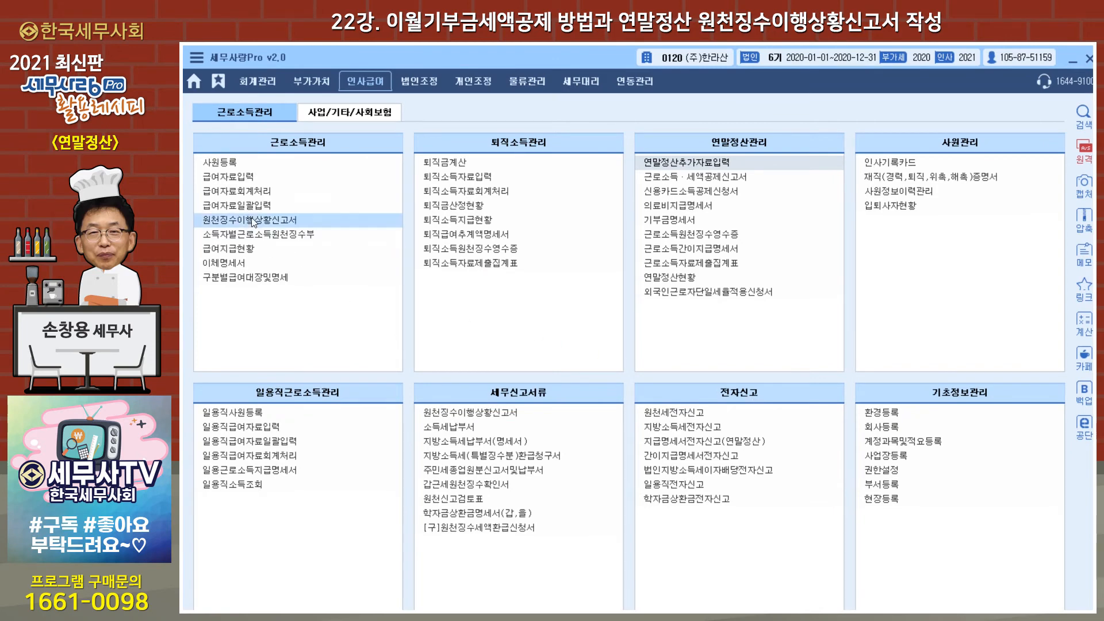
- Open 급여자료입력 for 귀속년월 2021-02 with payment date 2021-02-25, and cancel the payroll's 마감
click(247, 182)
key(Return)
key(Return)
key(Return)
key(Return)
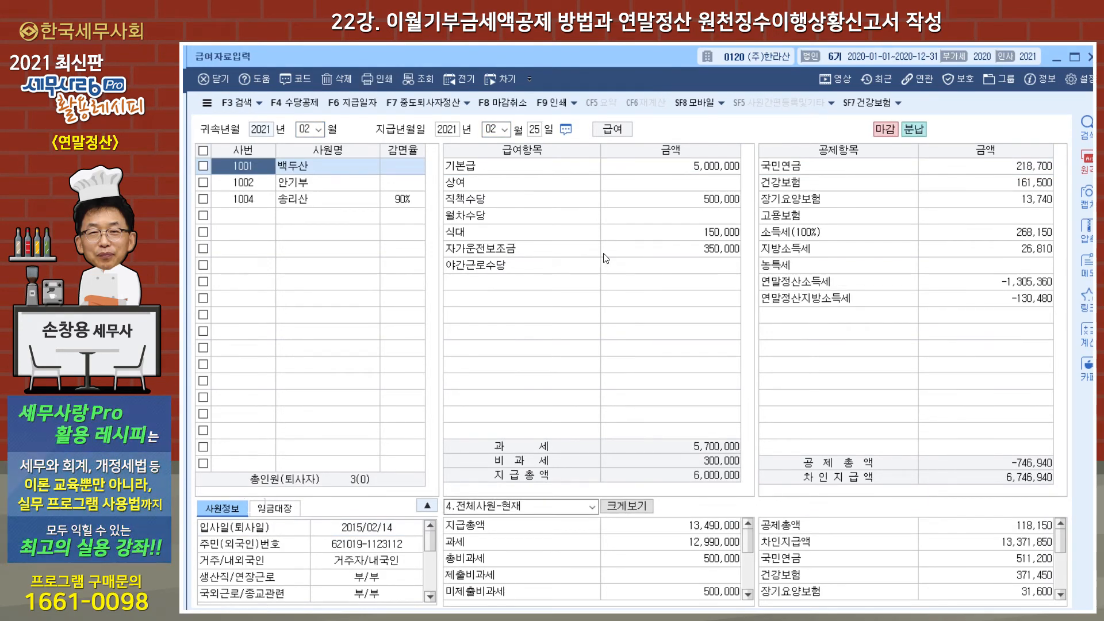
click(512, 104)
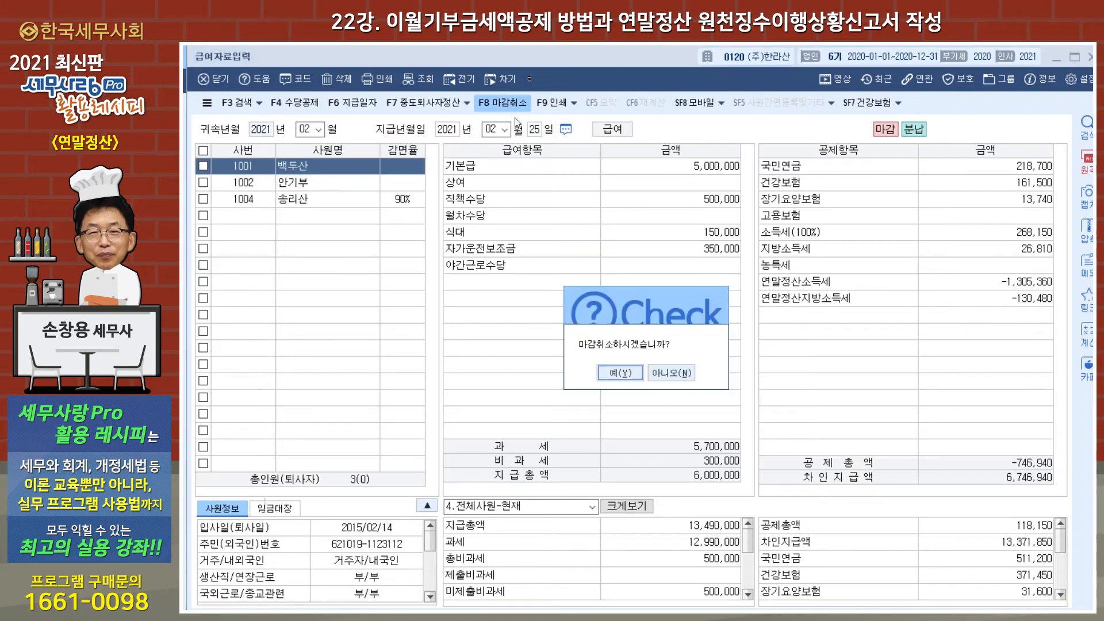
click(626, 370)
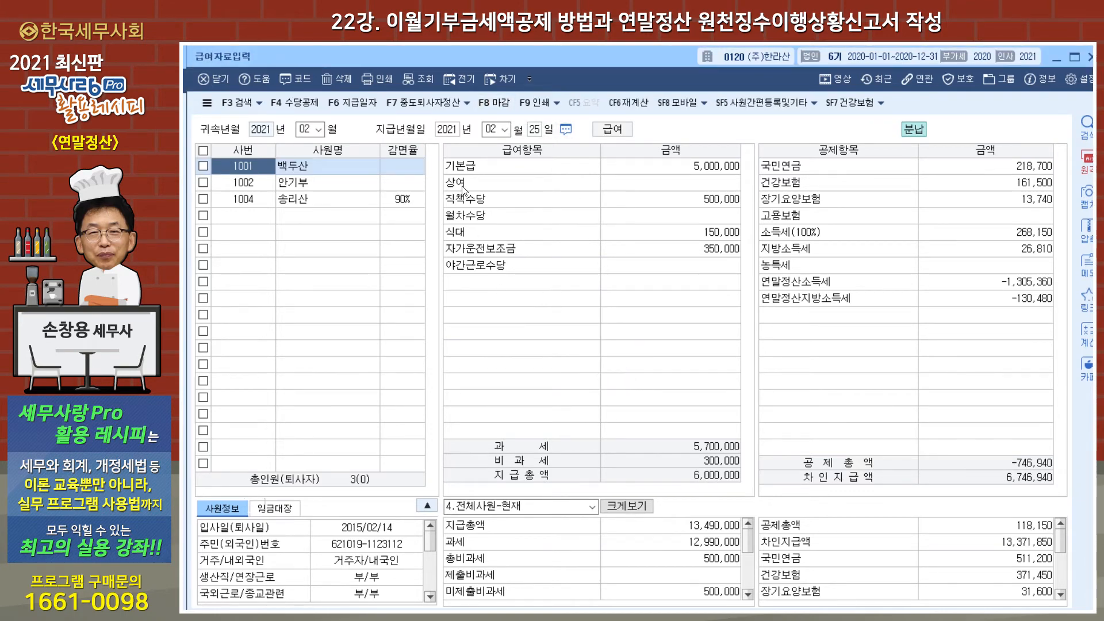
- Open 분납적용 and reload the year-end settlement data for all employees
click(468, 104)
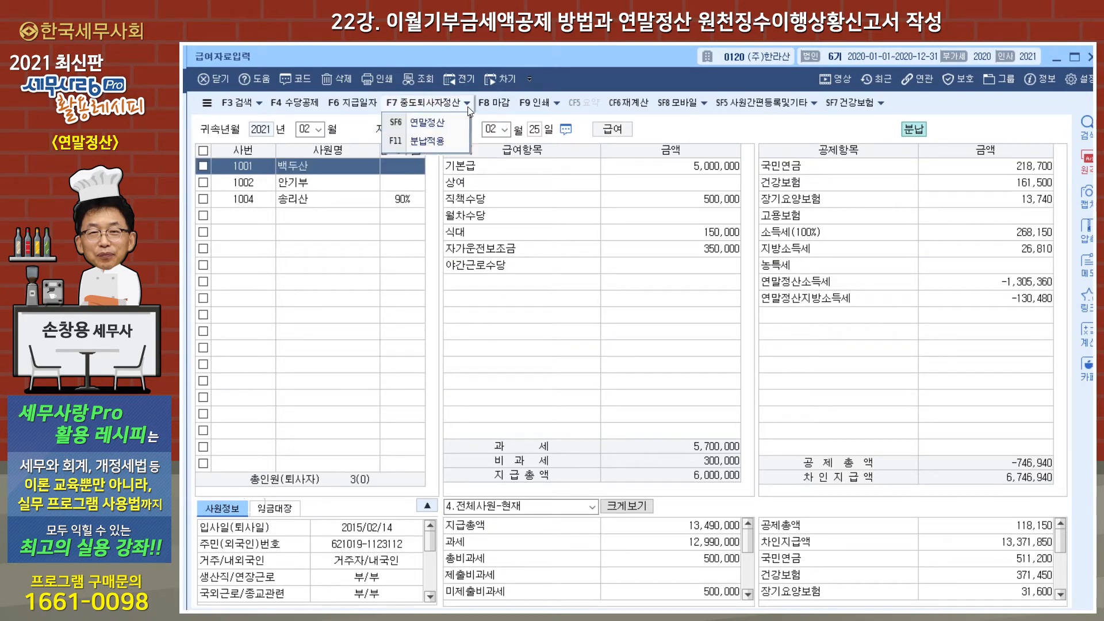
click(441, 141)
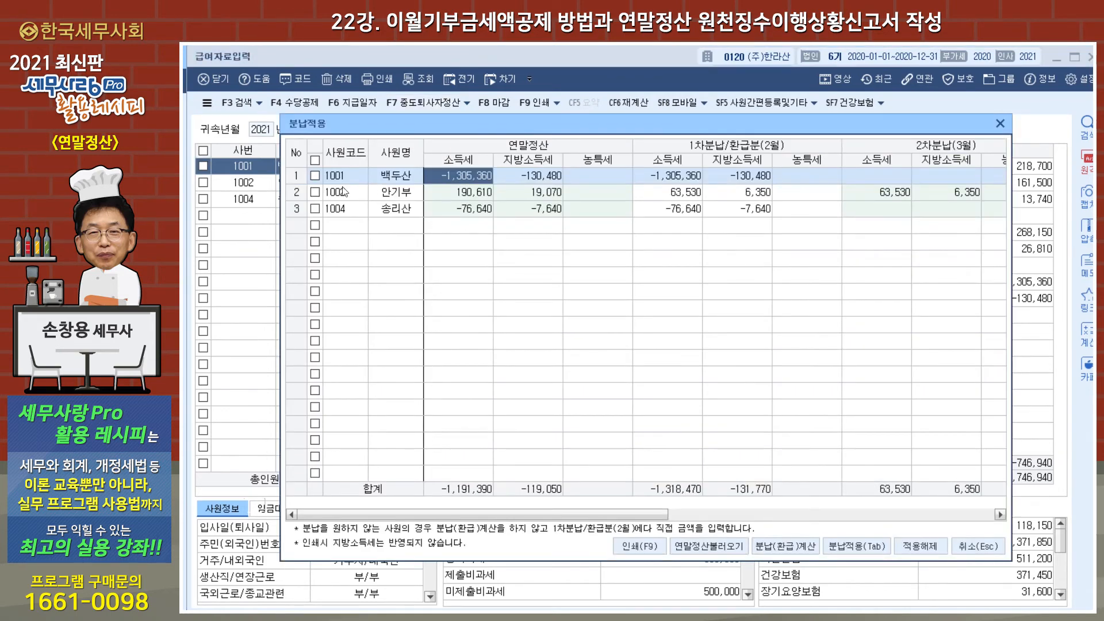
click(315, 160)
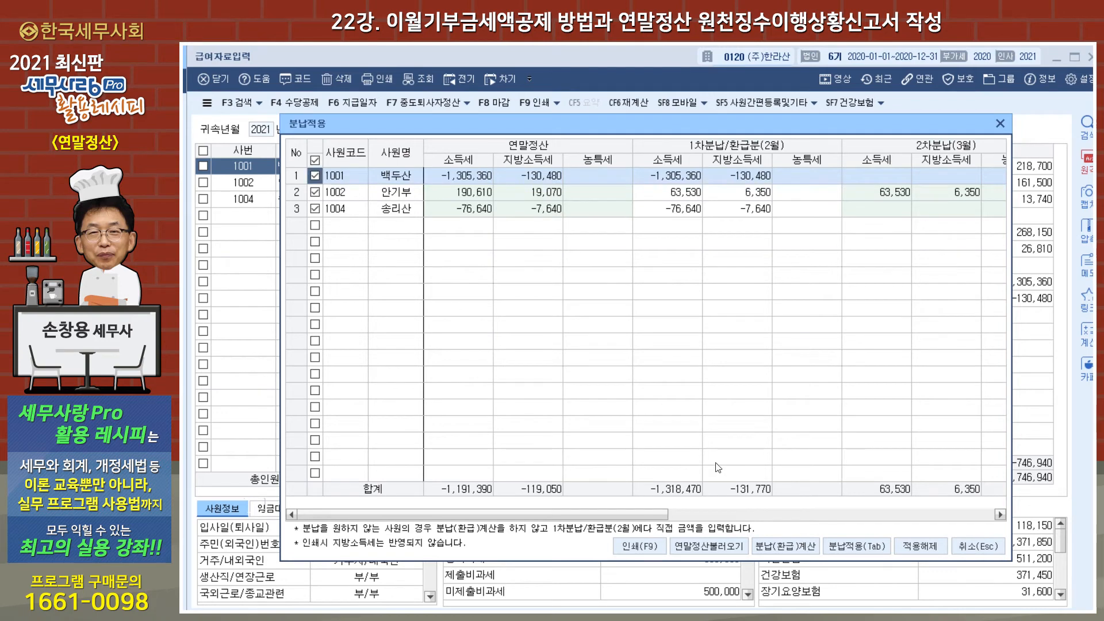
click(709, 546)
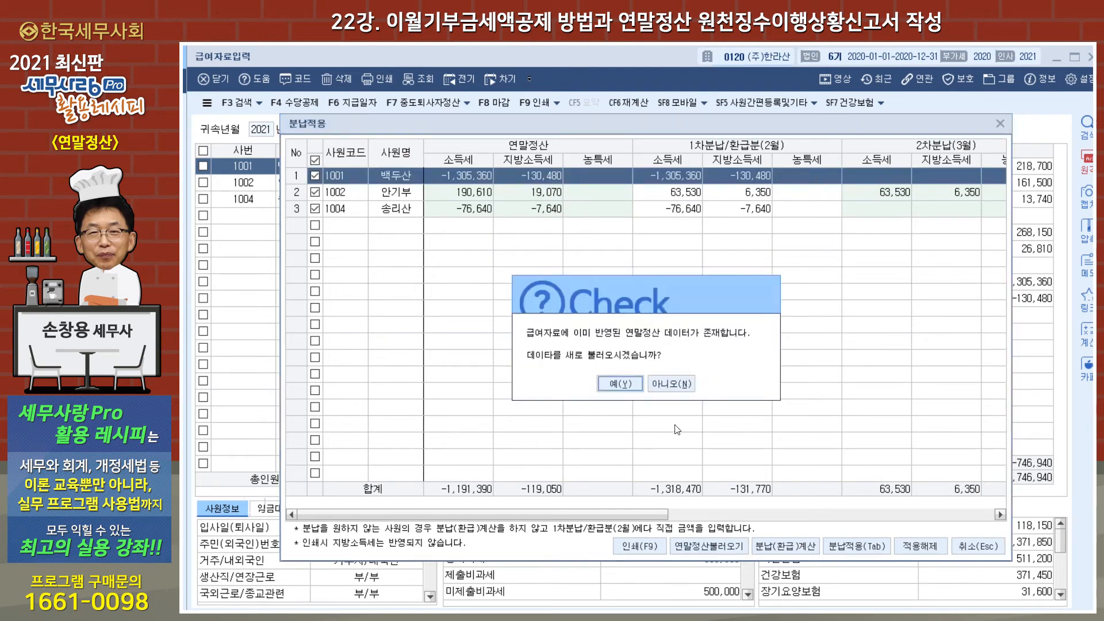
click(629, 395)
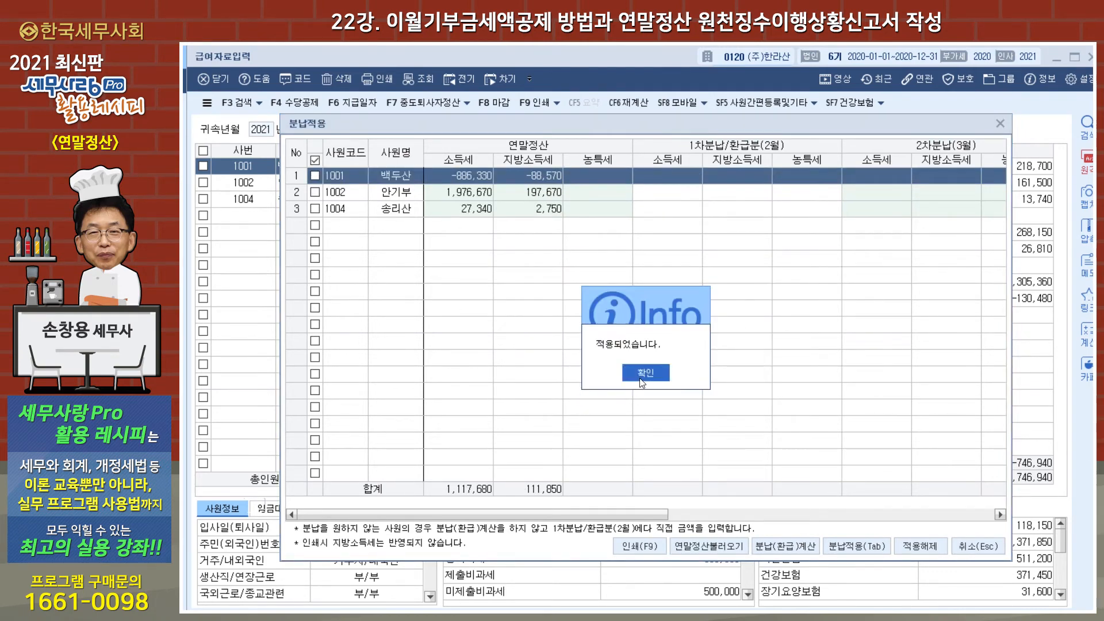
click(641, 372)
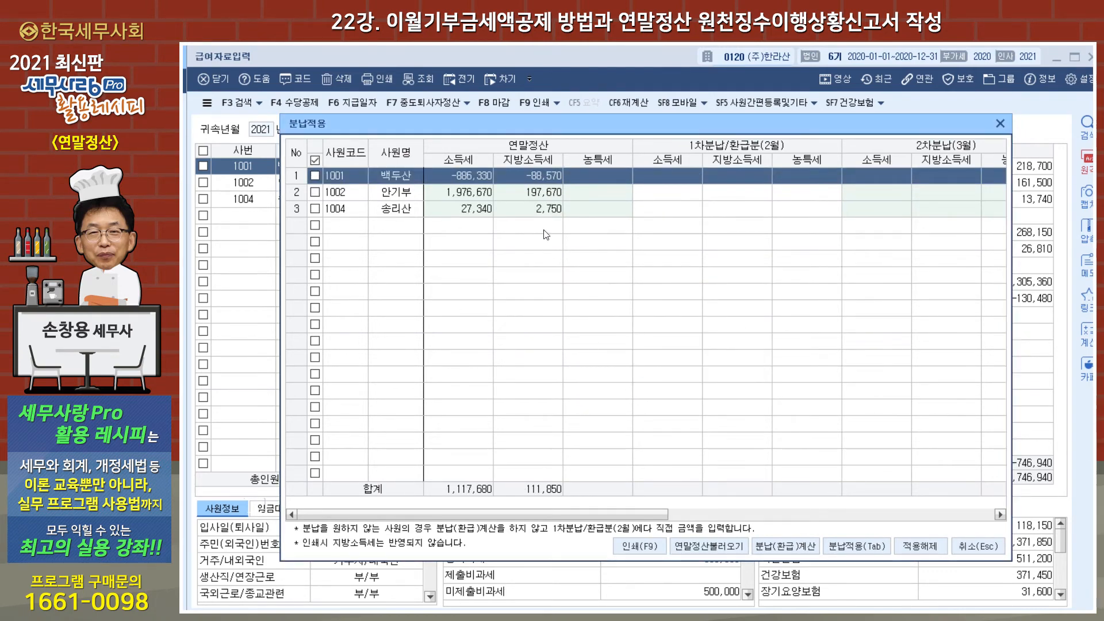
- Select all employees in 분납적용 and calculate their installment and refund amounts with 분납(환급)계산
click(789, 550)
click(647, 373)
click(314, 160)
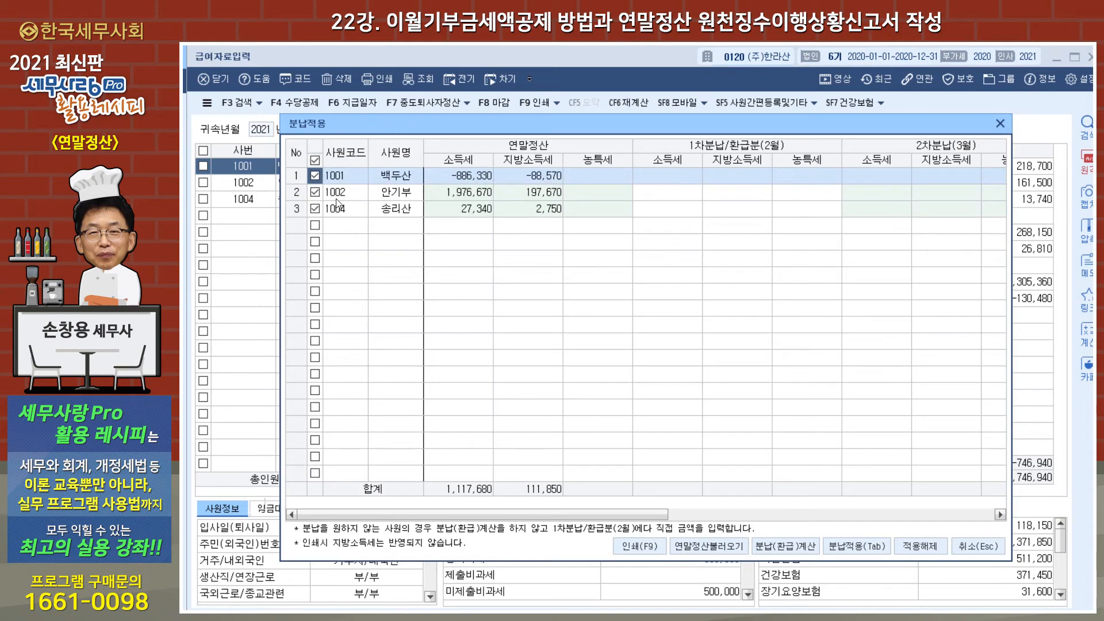
click(785, 546)
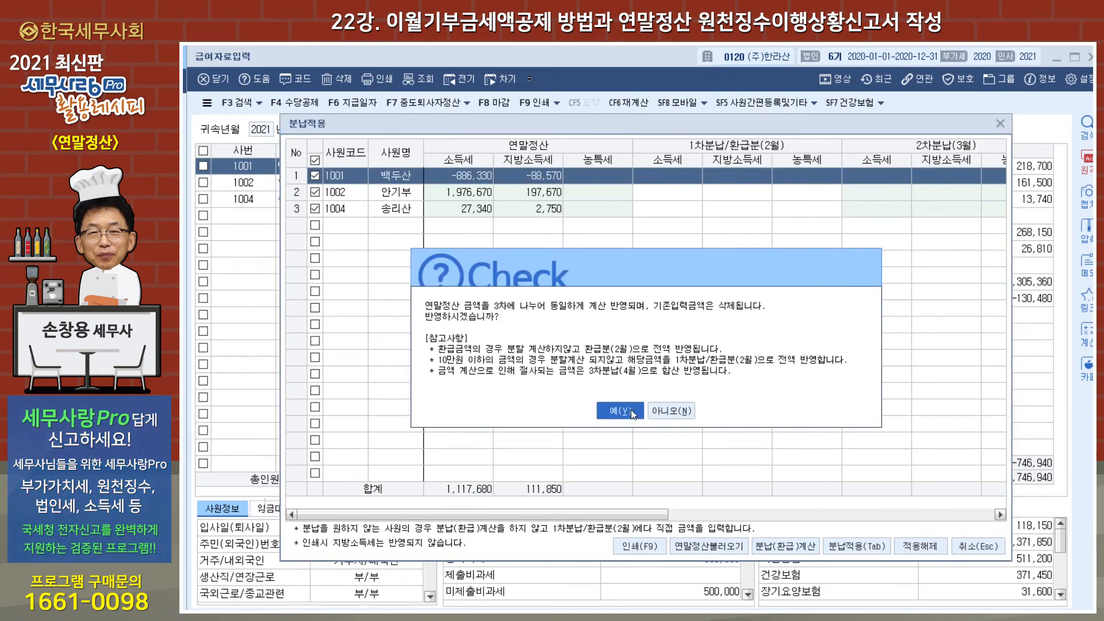
click(630, 409)
- Apply the calculated installments to the February 2021 payroll, adding them to the settlement data already applied
click(868, 545)
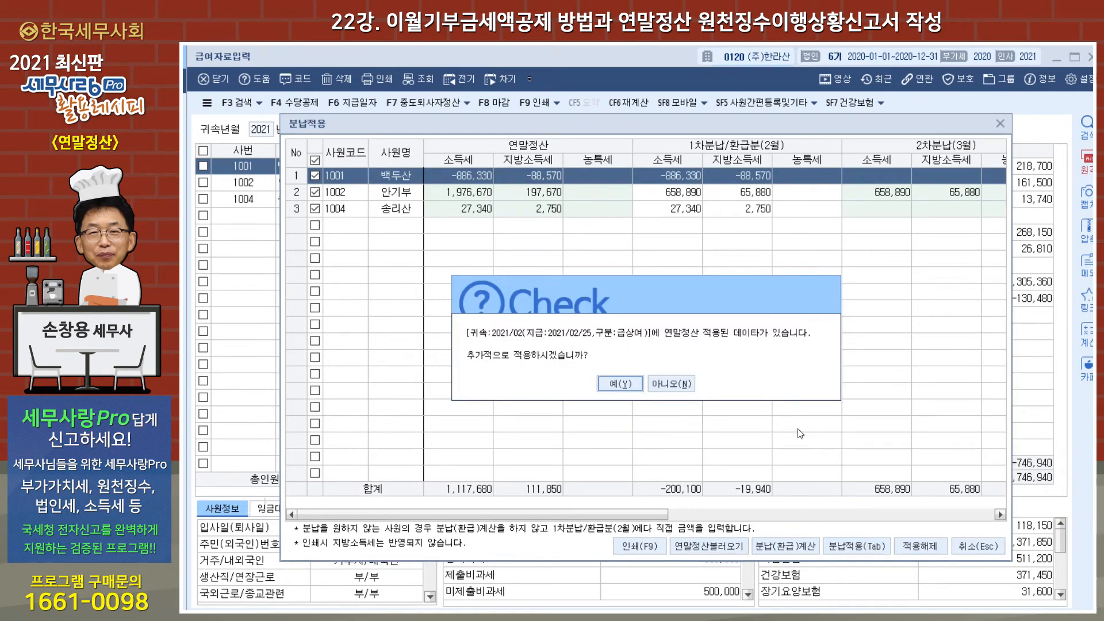
click(625, 385)
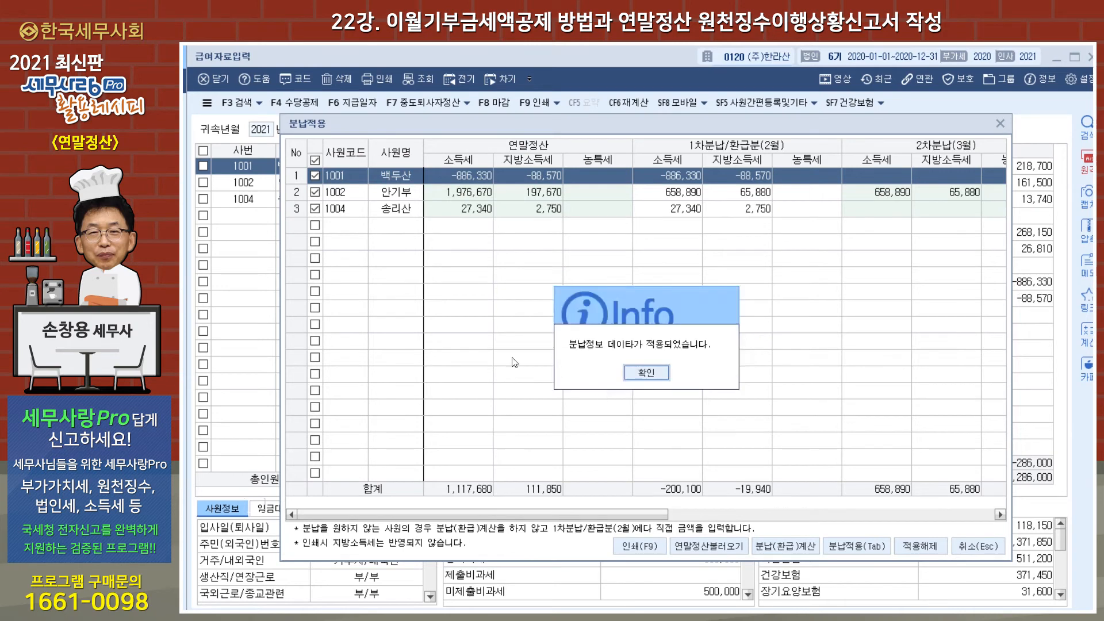
click(648, 375)
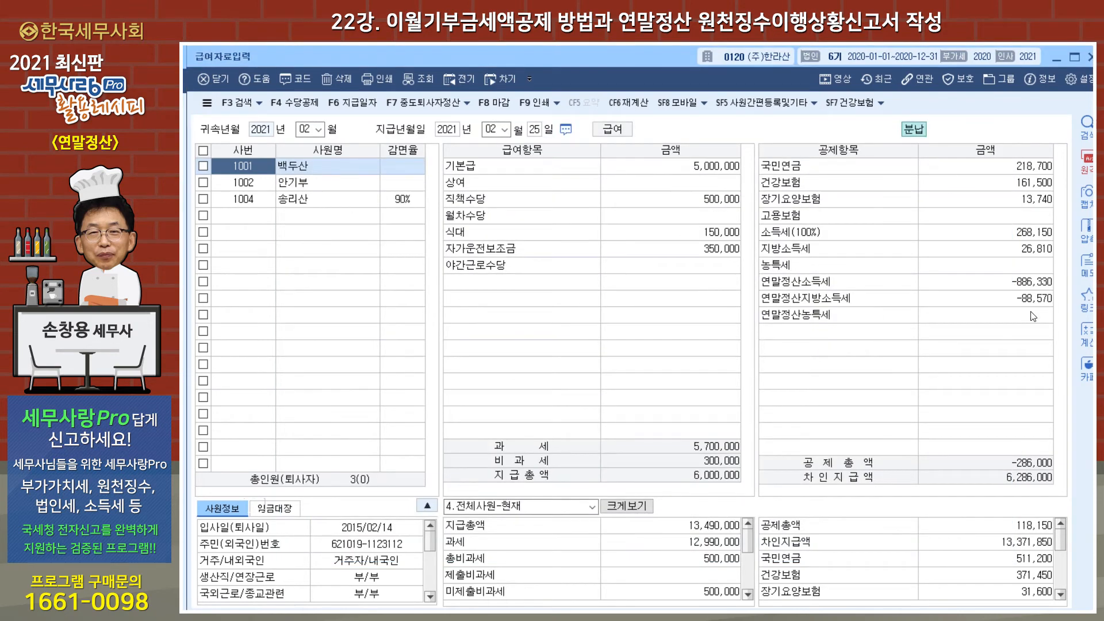
- Check the settlement deductions of employees 1002 and 1004, and finalize the February 2021 payroll with 마감 and close it
click(332, 188)
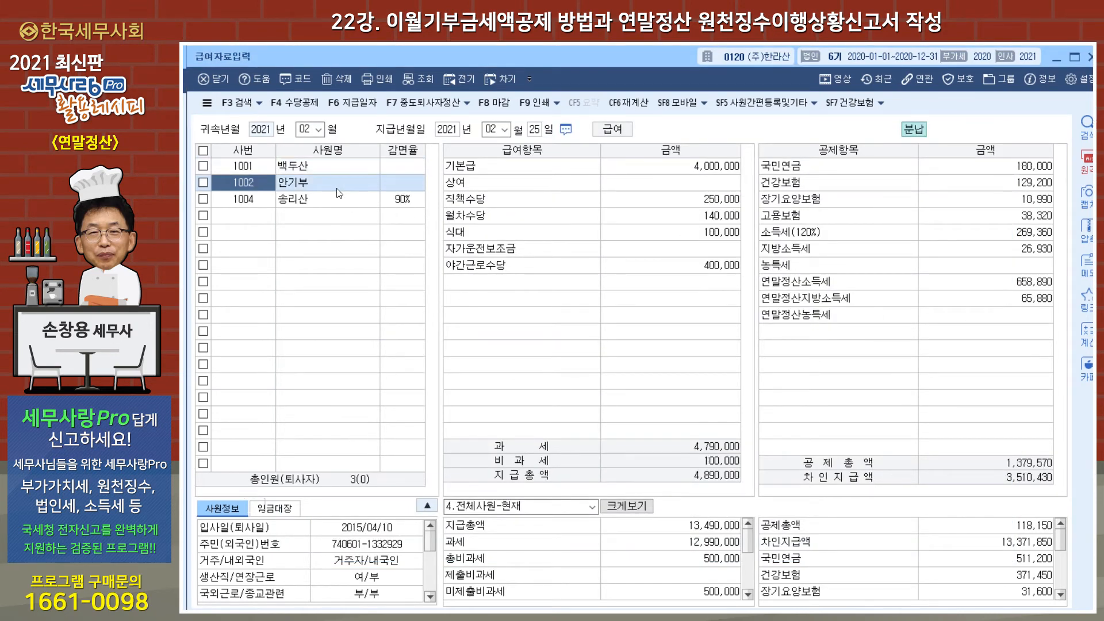
click(290, 199)
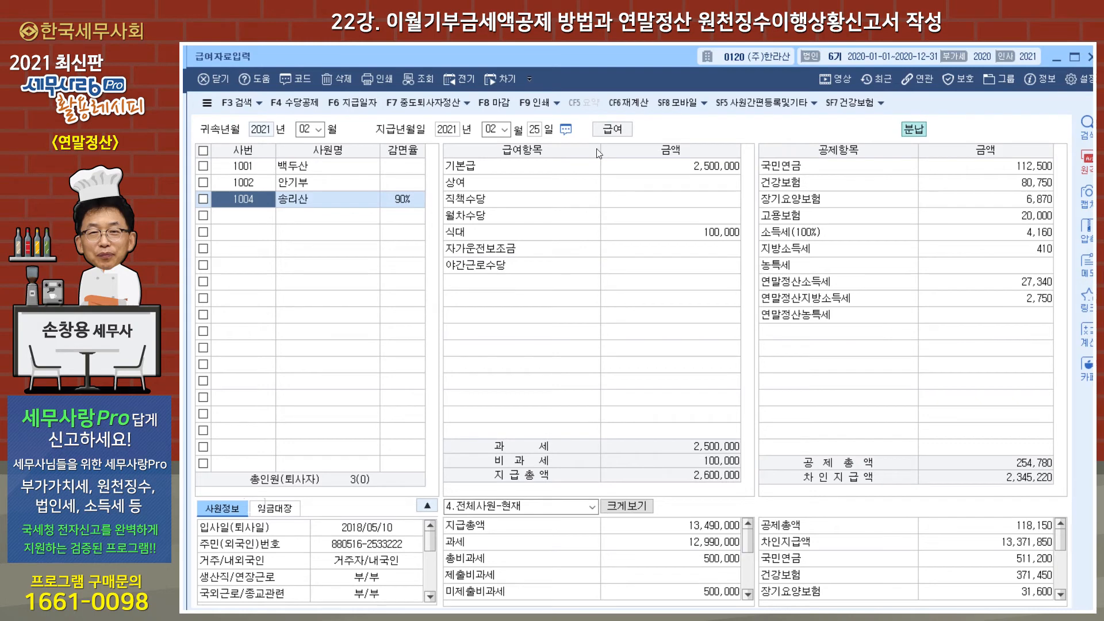
click(499, 104)
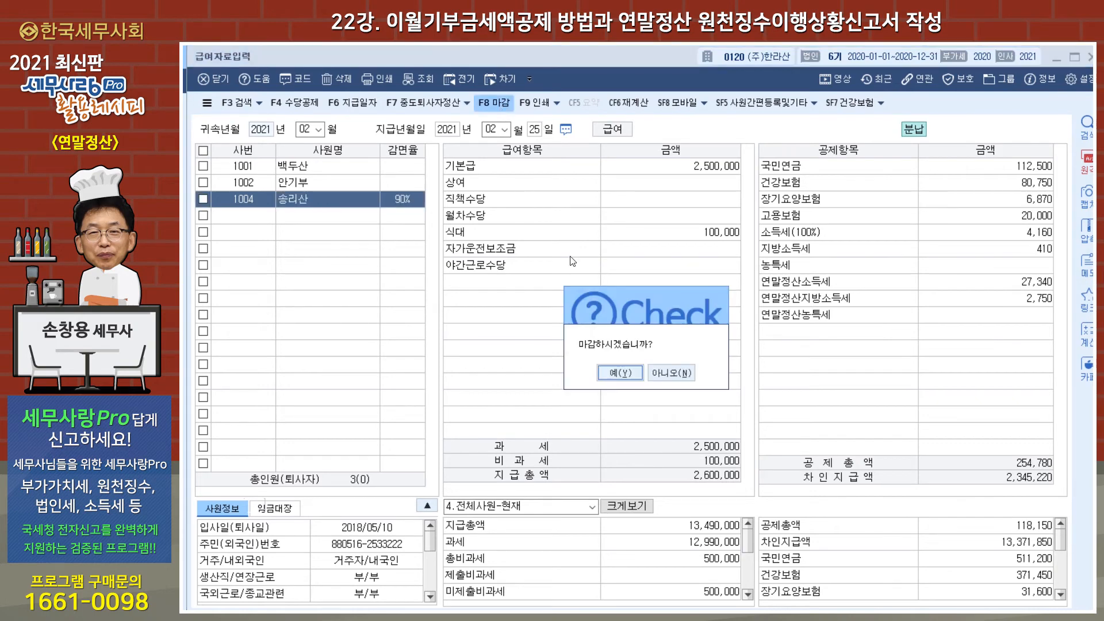
click(621, 373)
click(1091, 57)
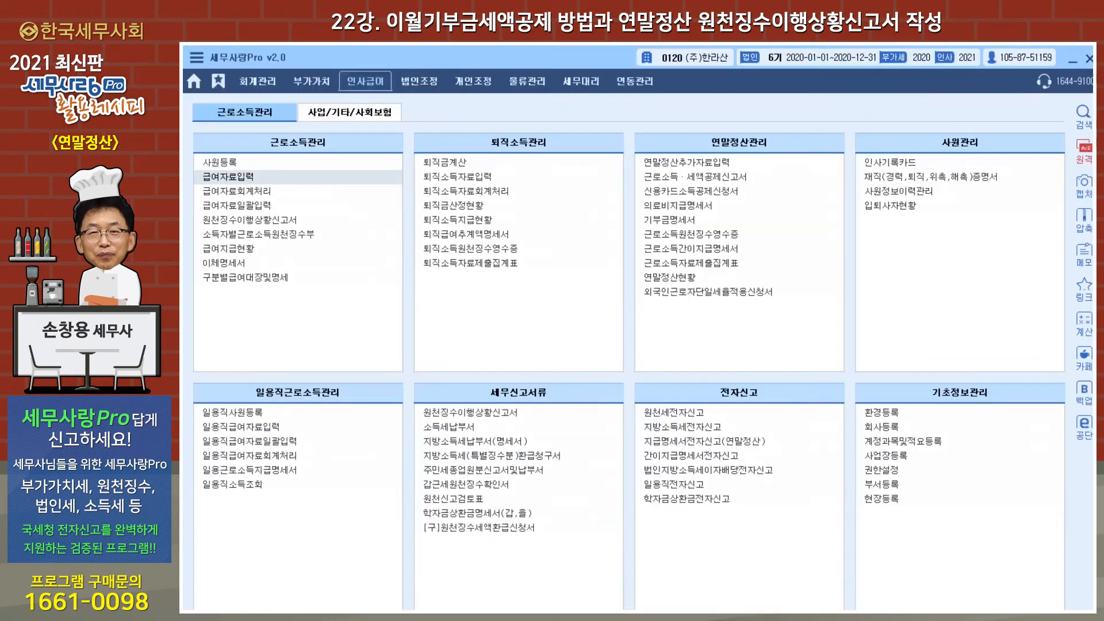
- Open 원천징수이행상황신고서 and set both 귀속기간 and 지급기간 to February 2021
click(281, 224)
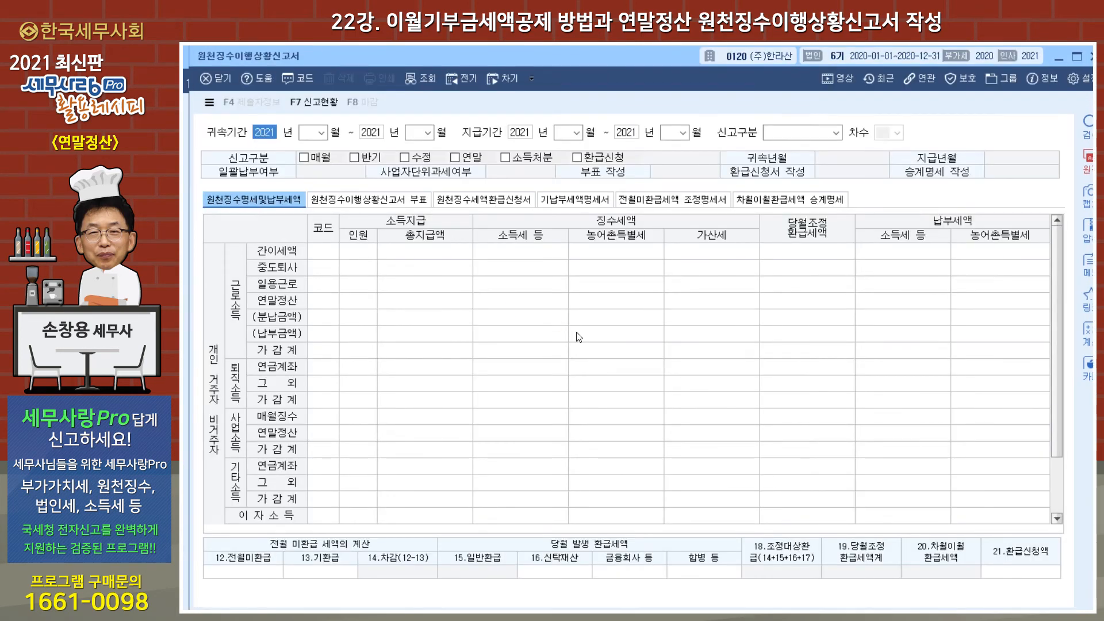
text(2021)
key(Return)
text(2)
key(Return)
key(Return)
key(Return)
key(Return)
key(Return)
key(Return)
key(Return)
- Choose 1.정기신고 as the 신고구분 and load the report with installments applied to the additional tax of 연말정산(A04)
key(1)
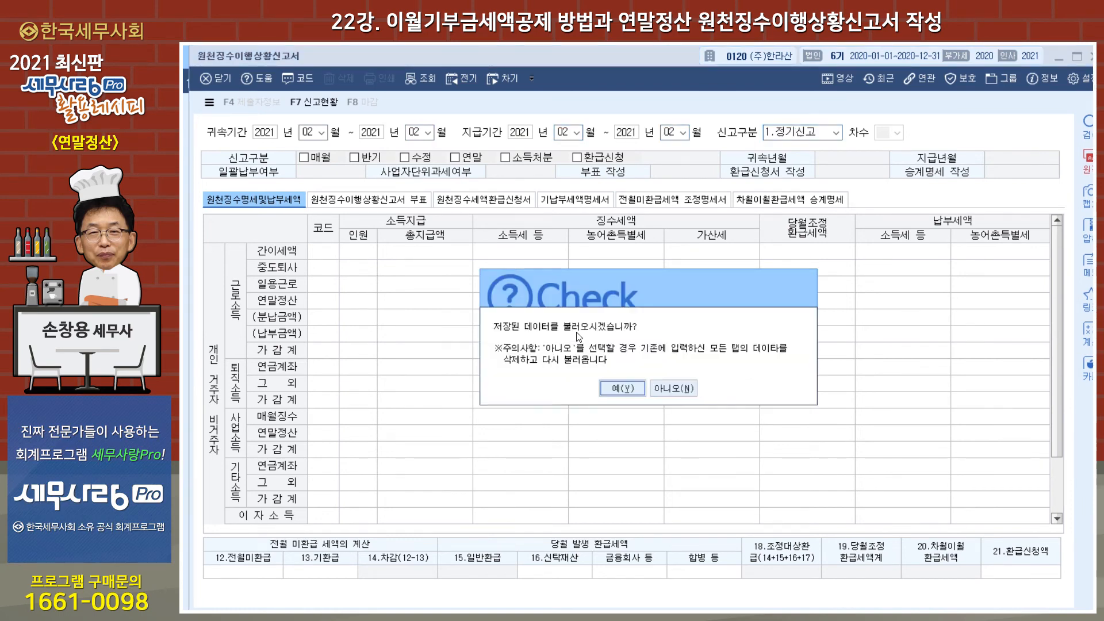
click(644, 386)
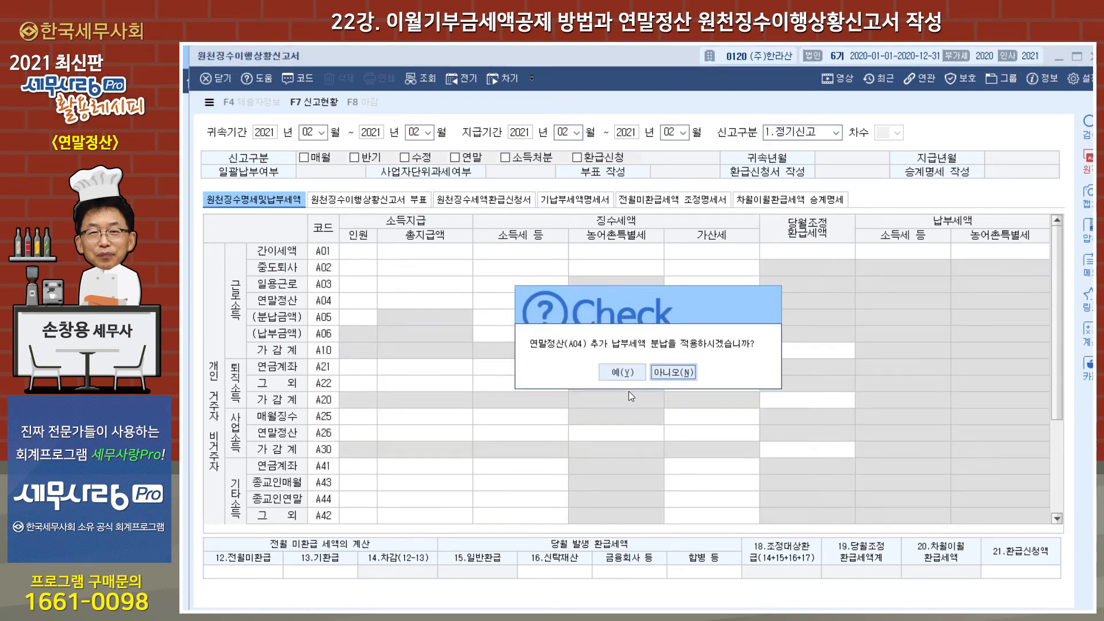
click(629, 380)
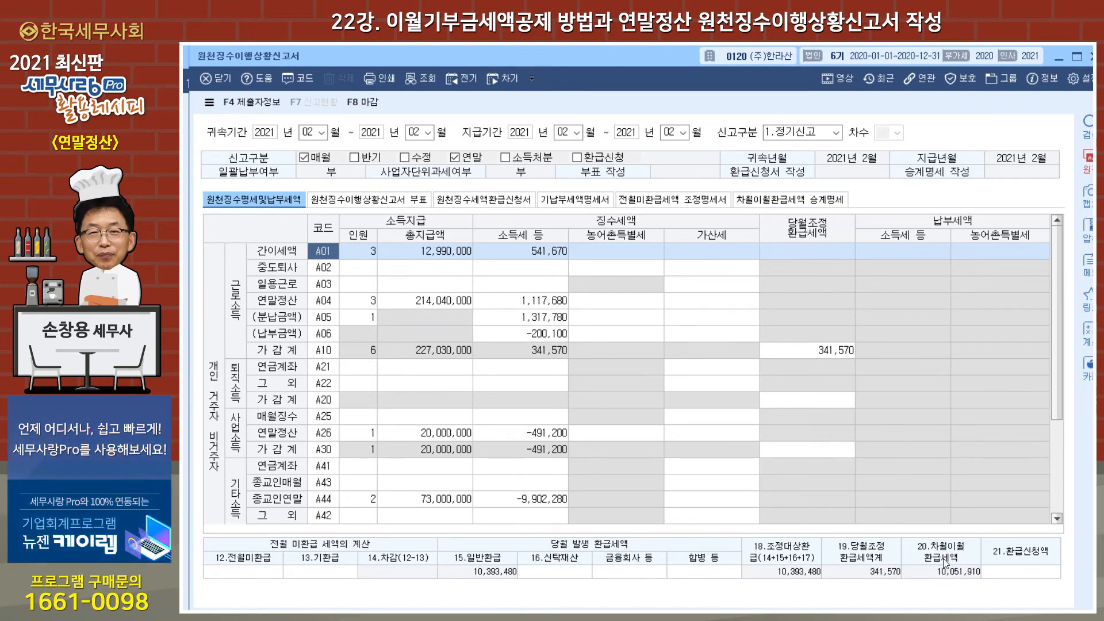
- Try entering the full carried-forward refund of 10,051,910 as 21.환급신청액
click(1015, 575)
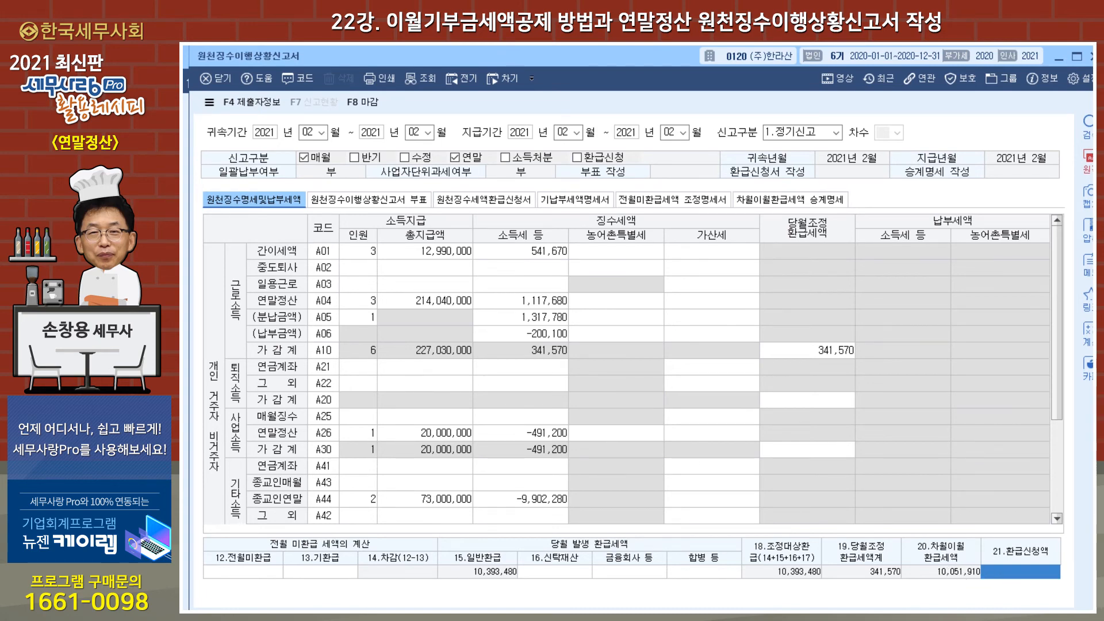
text(10,051)
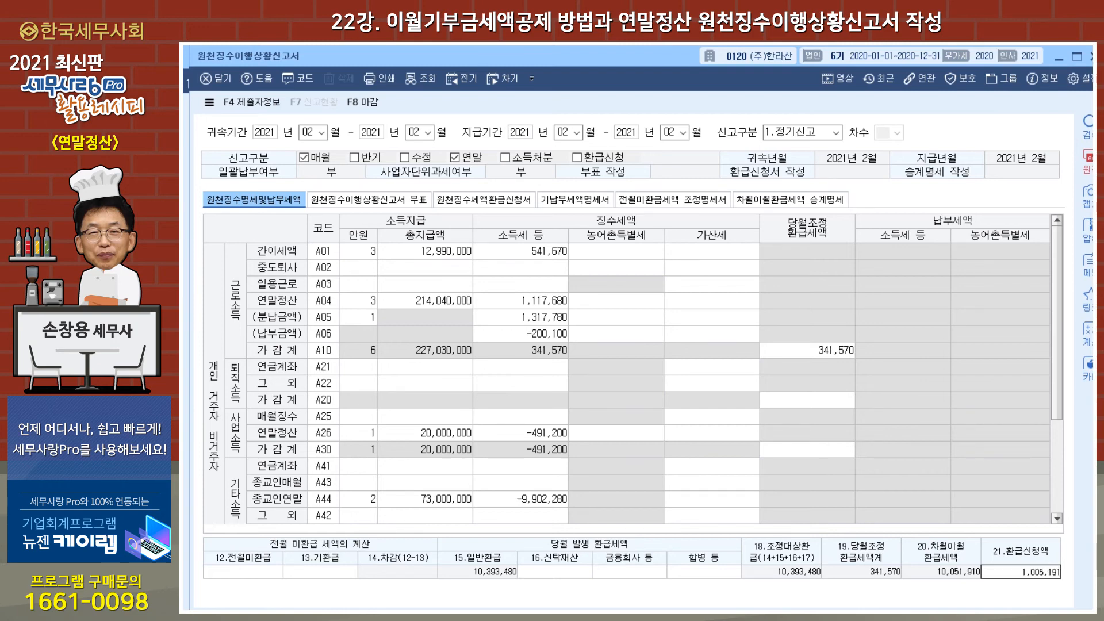
text(,910)
key(Return)
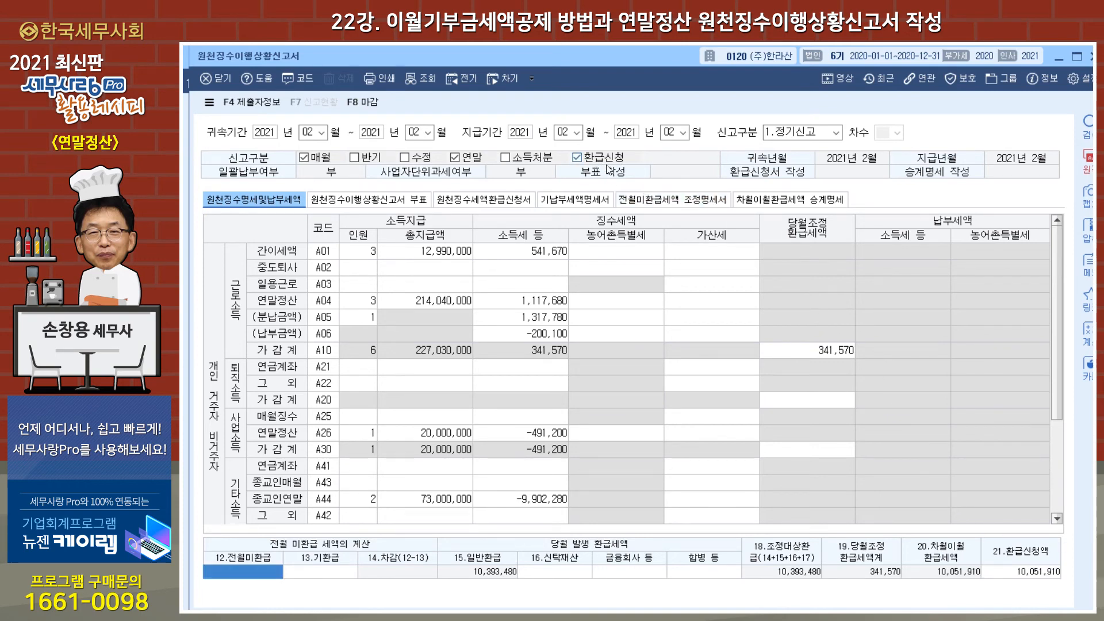
- Clear the refund request by setting 21.환급신청액 to 0
click(1035, 572)
text(0)
key(Return)
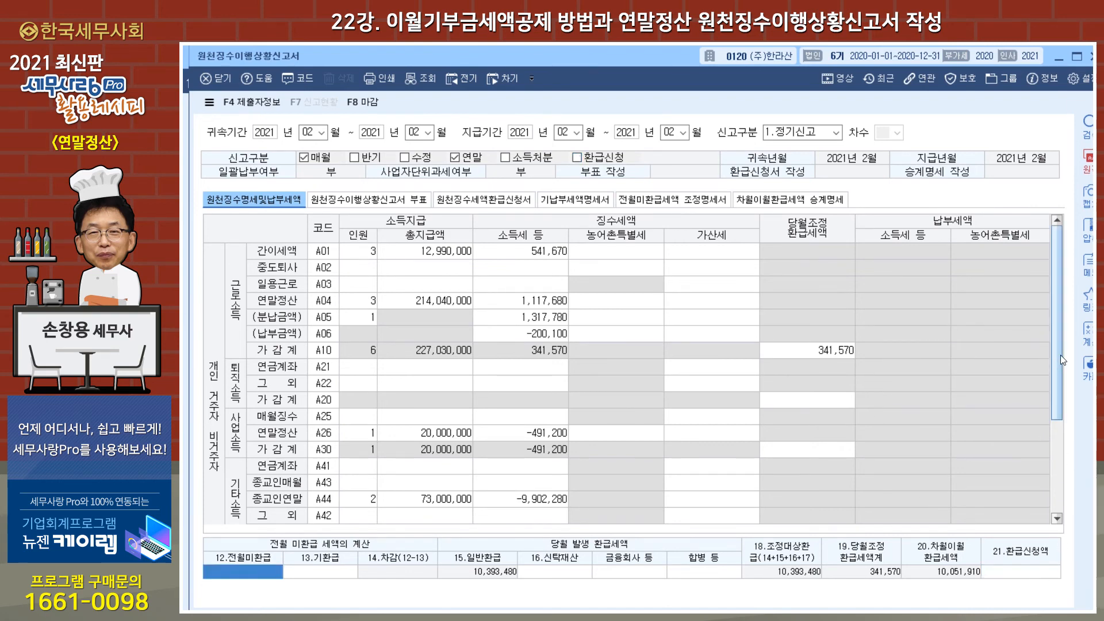
mouse_move(1058, 356)
mouse_down()
mouse_move(1042, 472)
mouse_move(1042, 354)
mouse_move(1039, 362)
mouse_up()
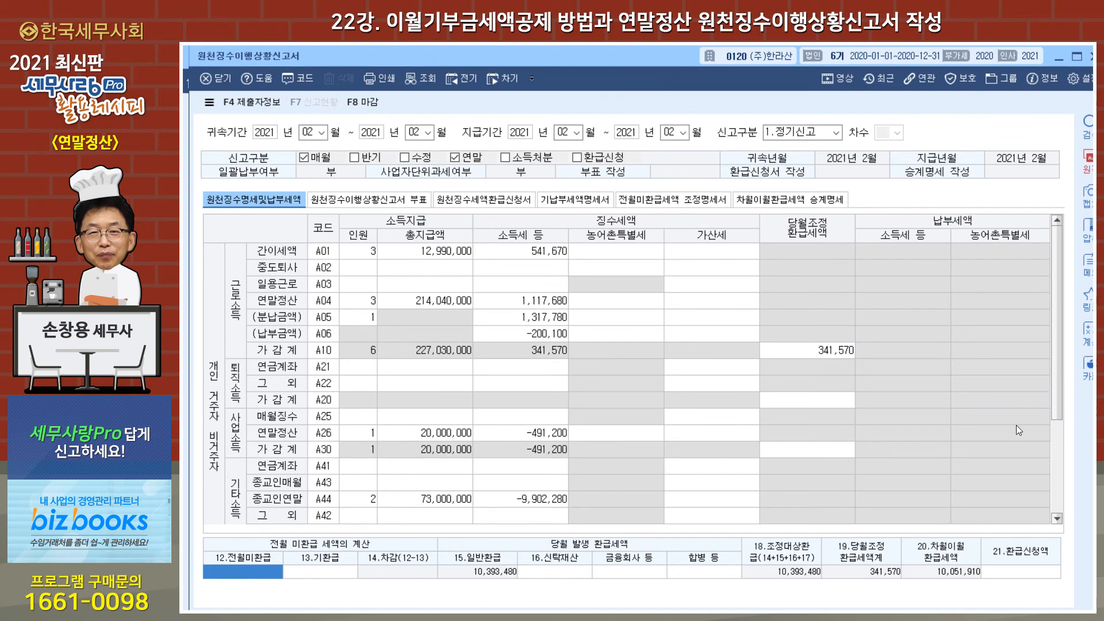
- Request the refund by setting 21.환급신청액 to 10,051,910
click(1010, 574)
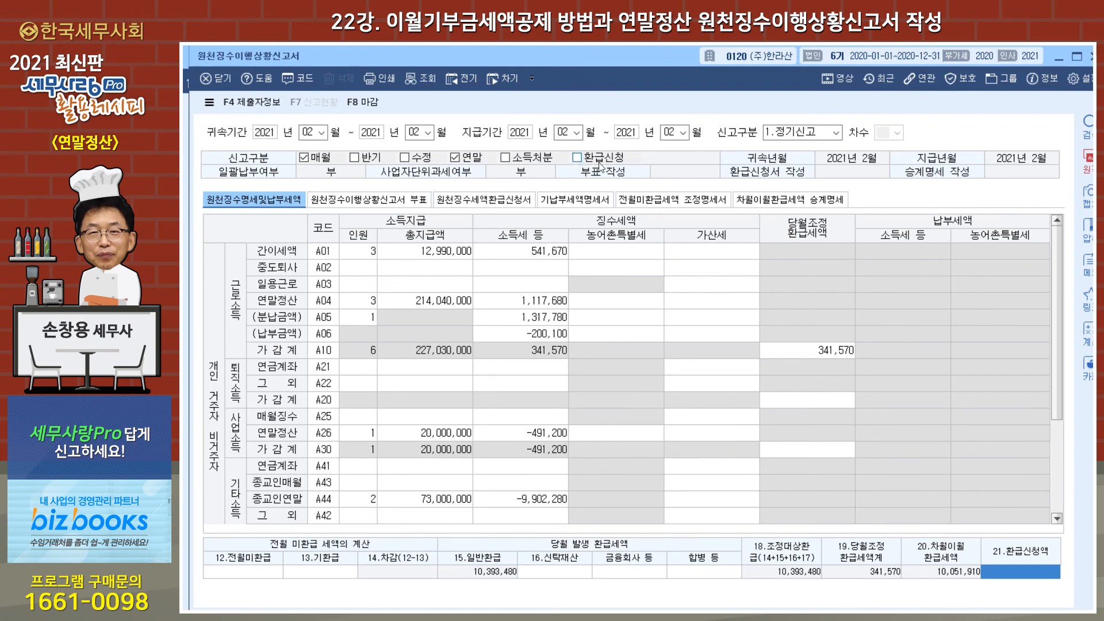
text(10)
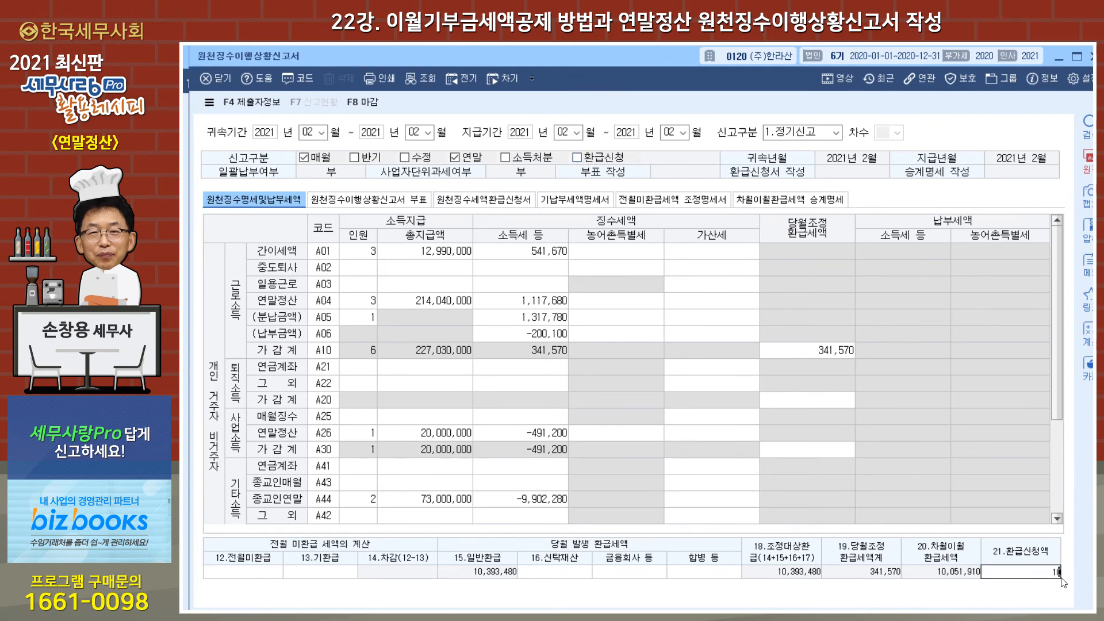
text(,051,910)
key(Return)
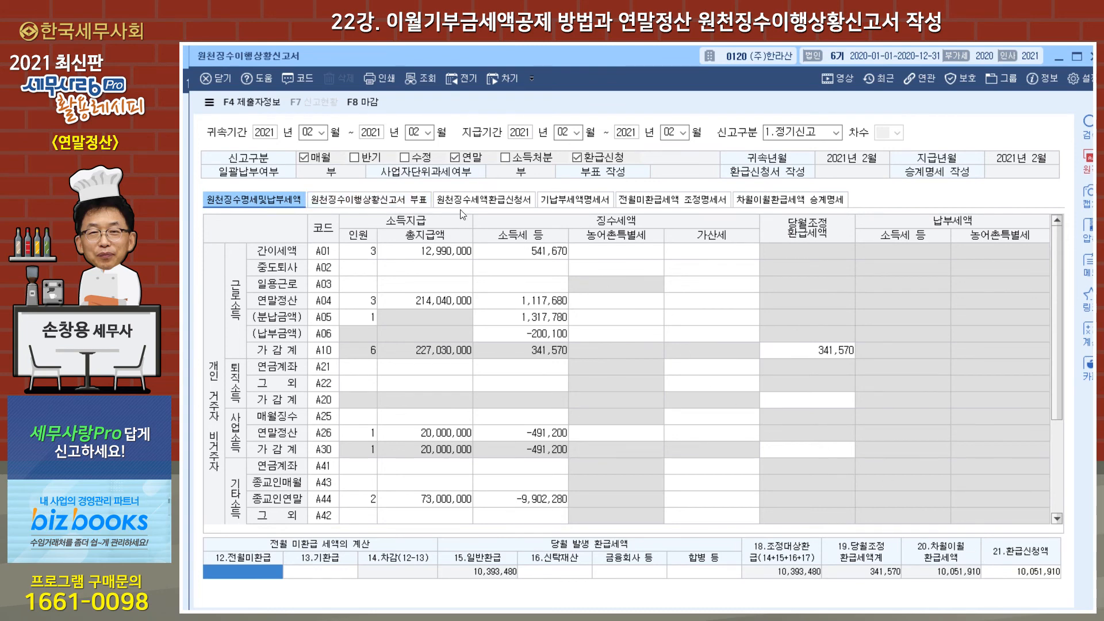
- Add a 근로소득 row to 원천징수세액환급신청서 with 귀속연월 and 지급연월 2021-02
click(515, 204)
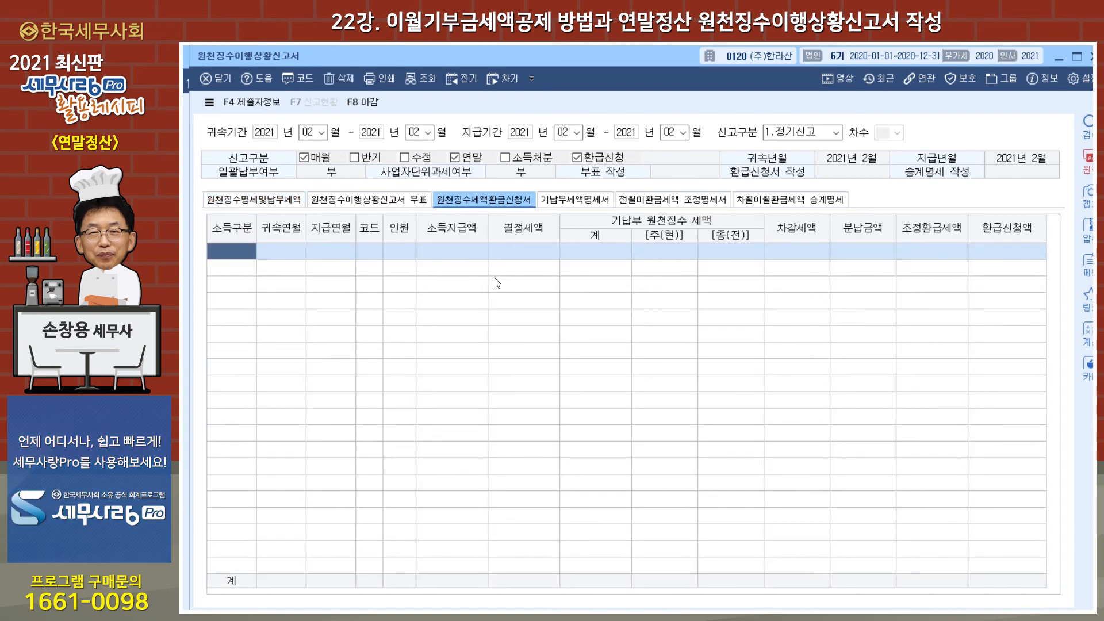
text(1)
key(Return)
key(Return)
key(Return)
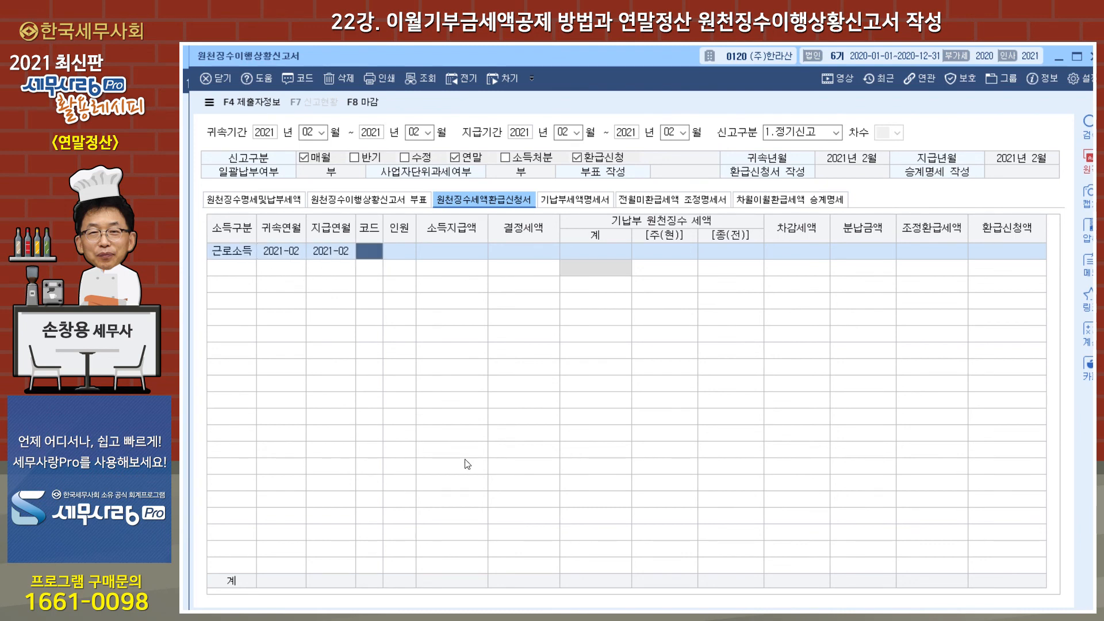
- Close 원천징수이행상황신고서 and save its data
click(231, 256)
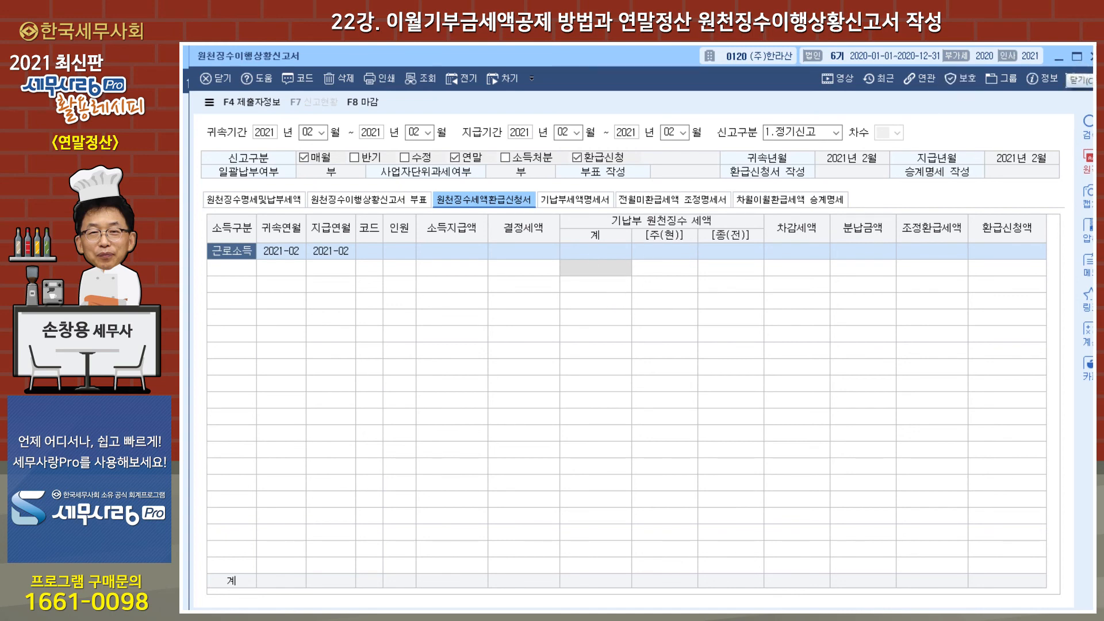
click(1091, 56)
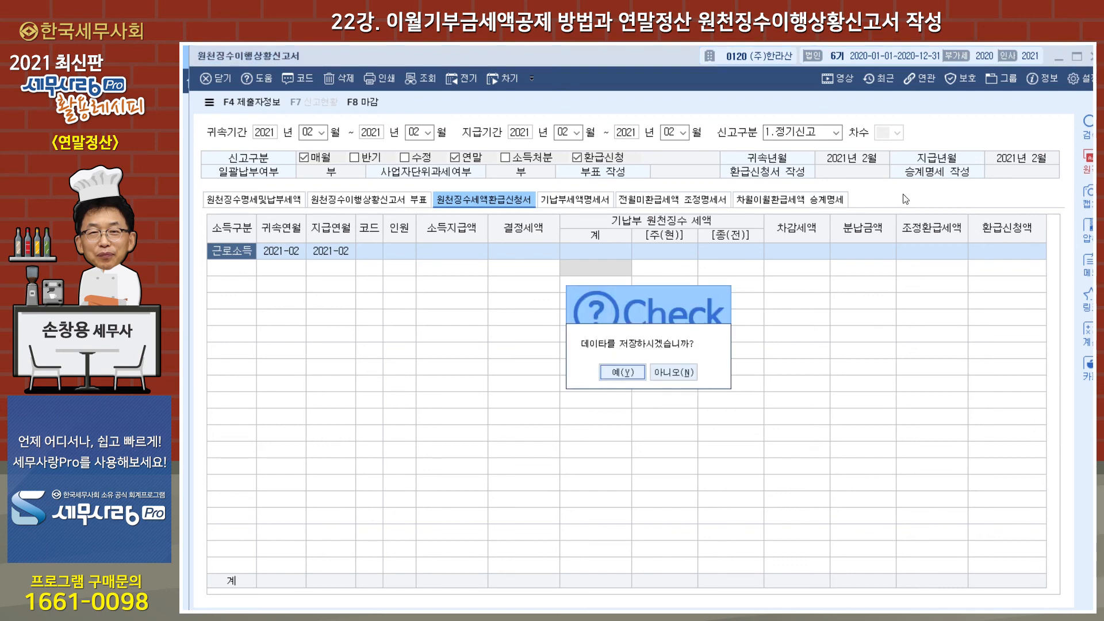
click(615, 373)
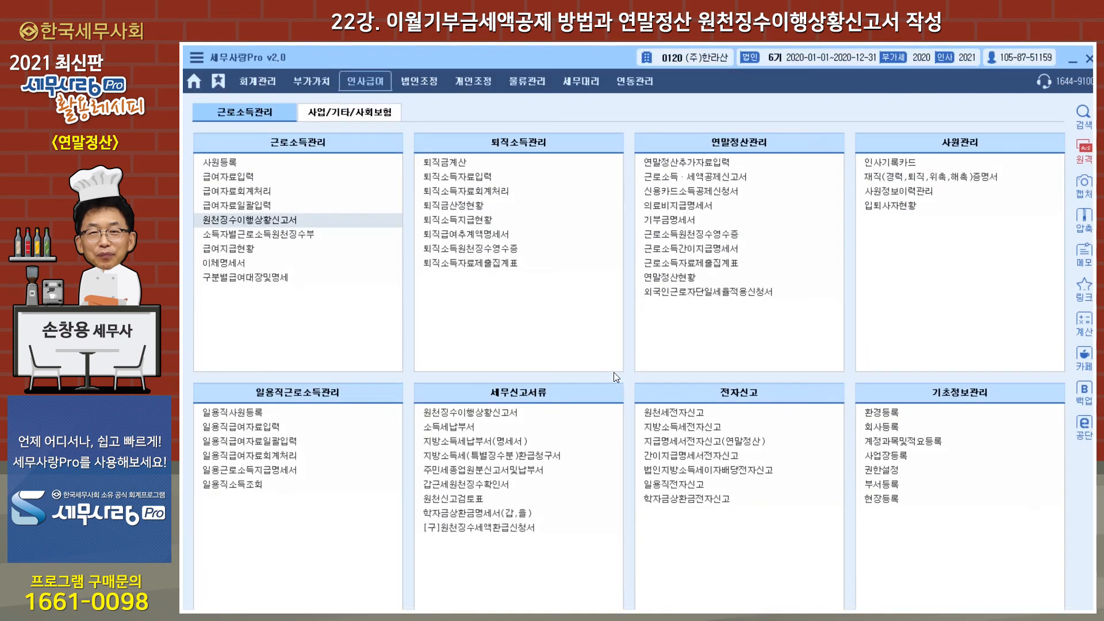